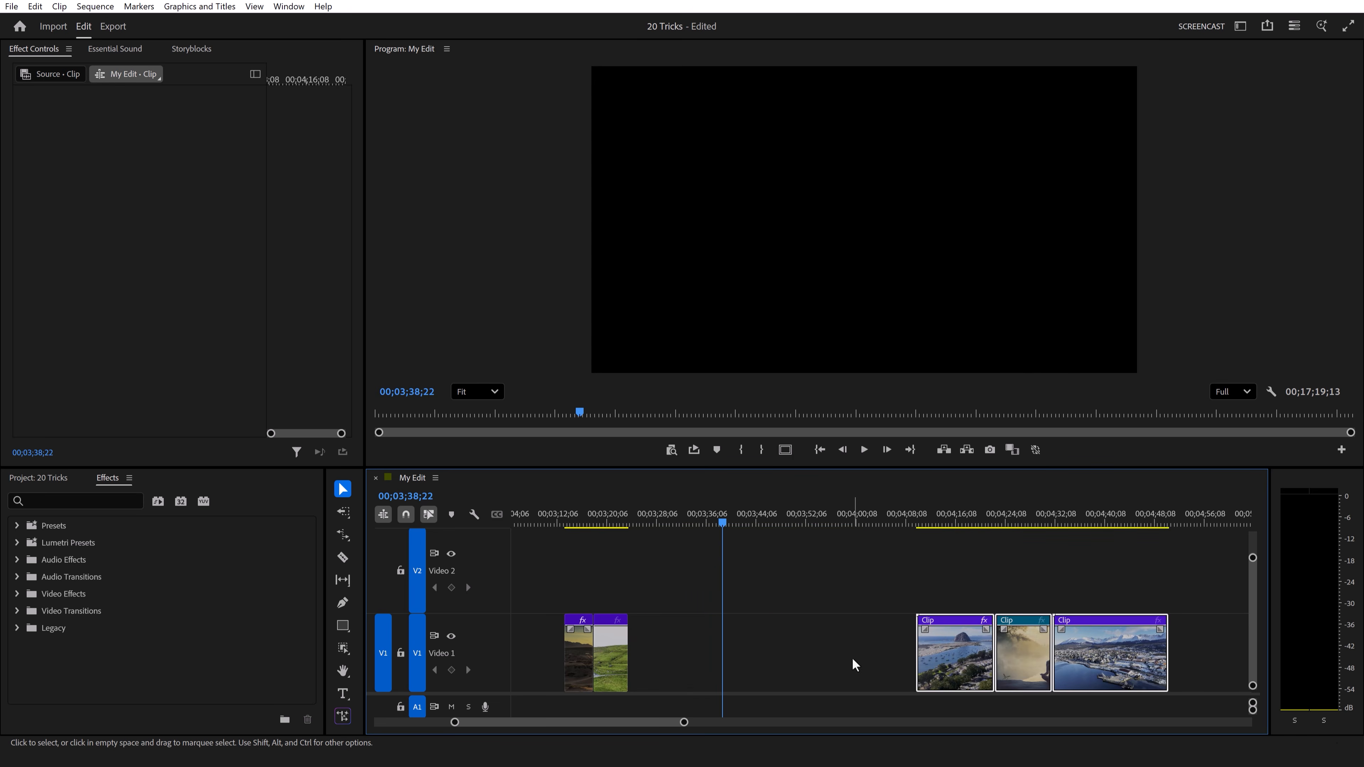
Move the three selected clips earlier on Video 1 to close the gap after the green field clip, and deselect them
{"action": "left_click_drag", "start_coordinate": [943, 655], "coordinate": [657, 653]}
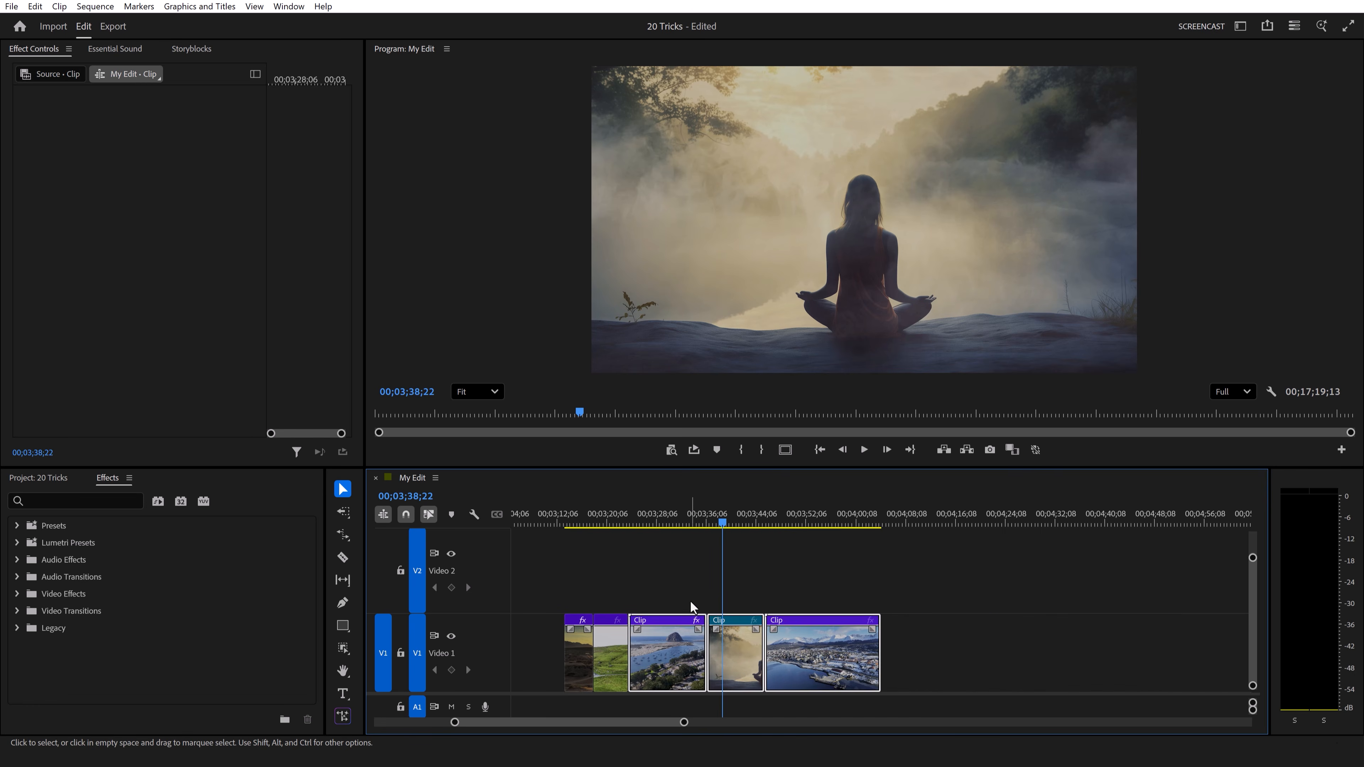
{"action": "left_click", "coordinate": [684, 576]}
Select every clip from the coastal rock clip onward with the Track Select Forward tool
{"action": "key", "text": "a"}
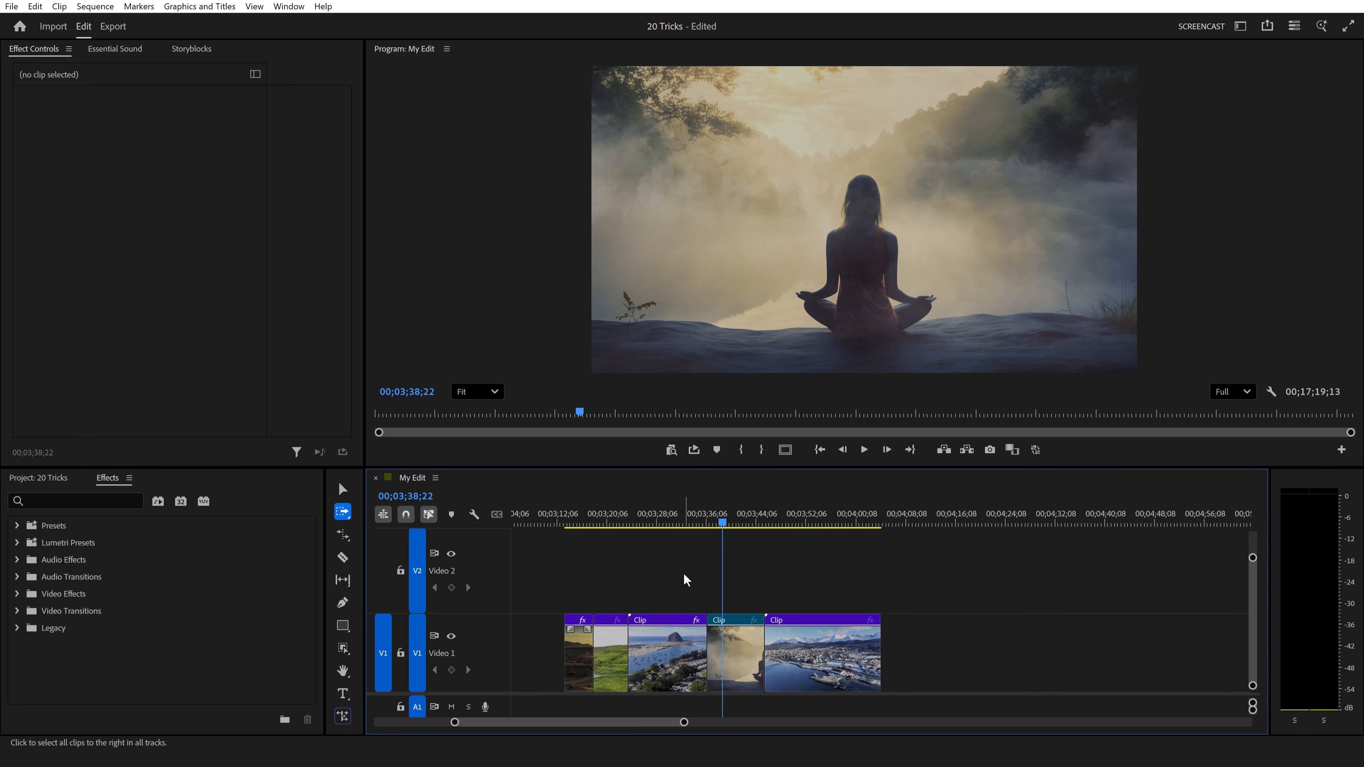
{"action": "left_click", "coordinate": [820, 580]}
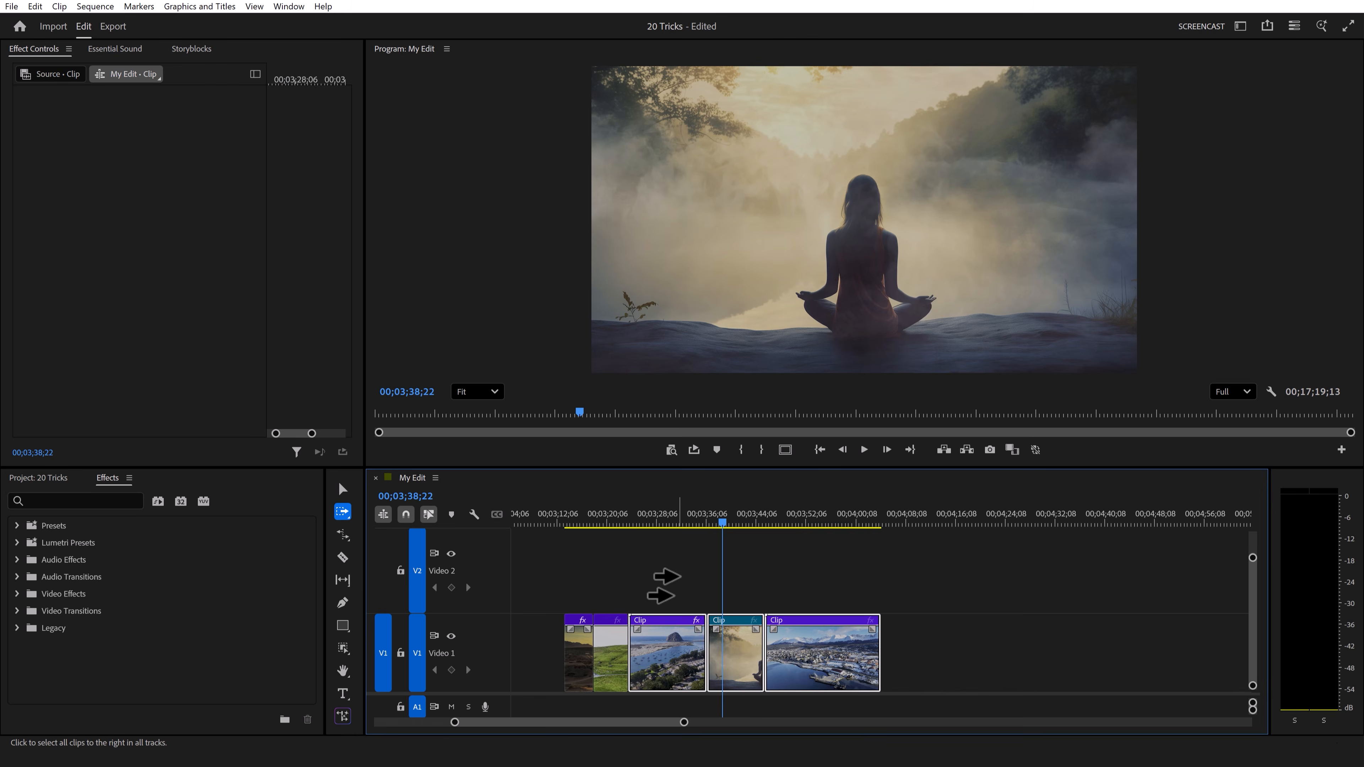
{"action": "mouse_move", "coordinate": [666, 586]}
{"action": "left_mouse_down"}
{"action": "mouse_move", "coordinate": [951, 591]}
{"action": "mouse_move", "coordinate": [656, 573]}
{"action": "left_mouse_up"}
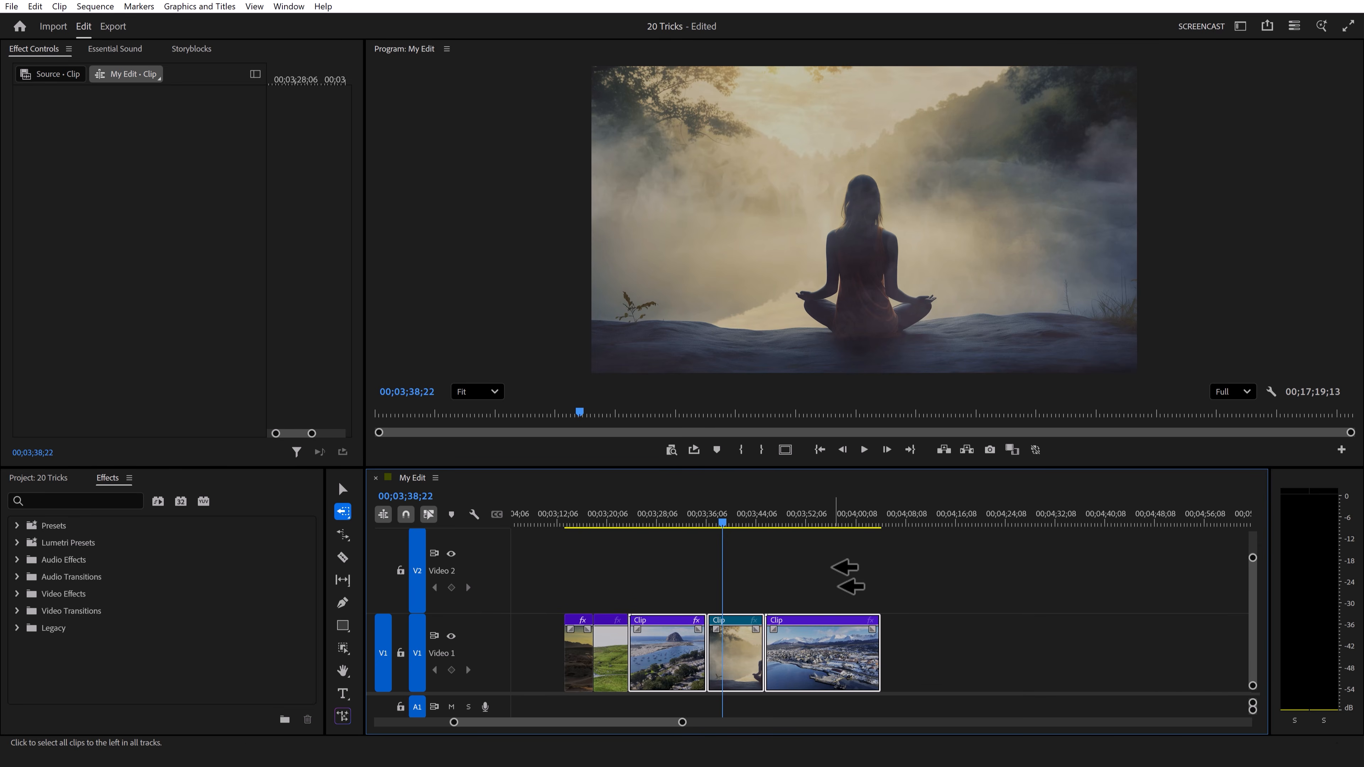
Select the coastal rock clip and every clip before it with the Track Select Backward tool
{"action": "left_click", "coordinate": [753, 567], "text": "shift"}
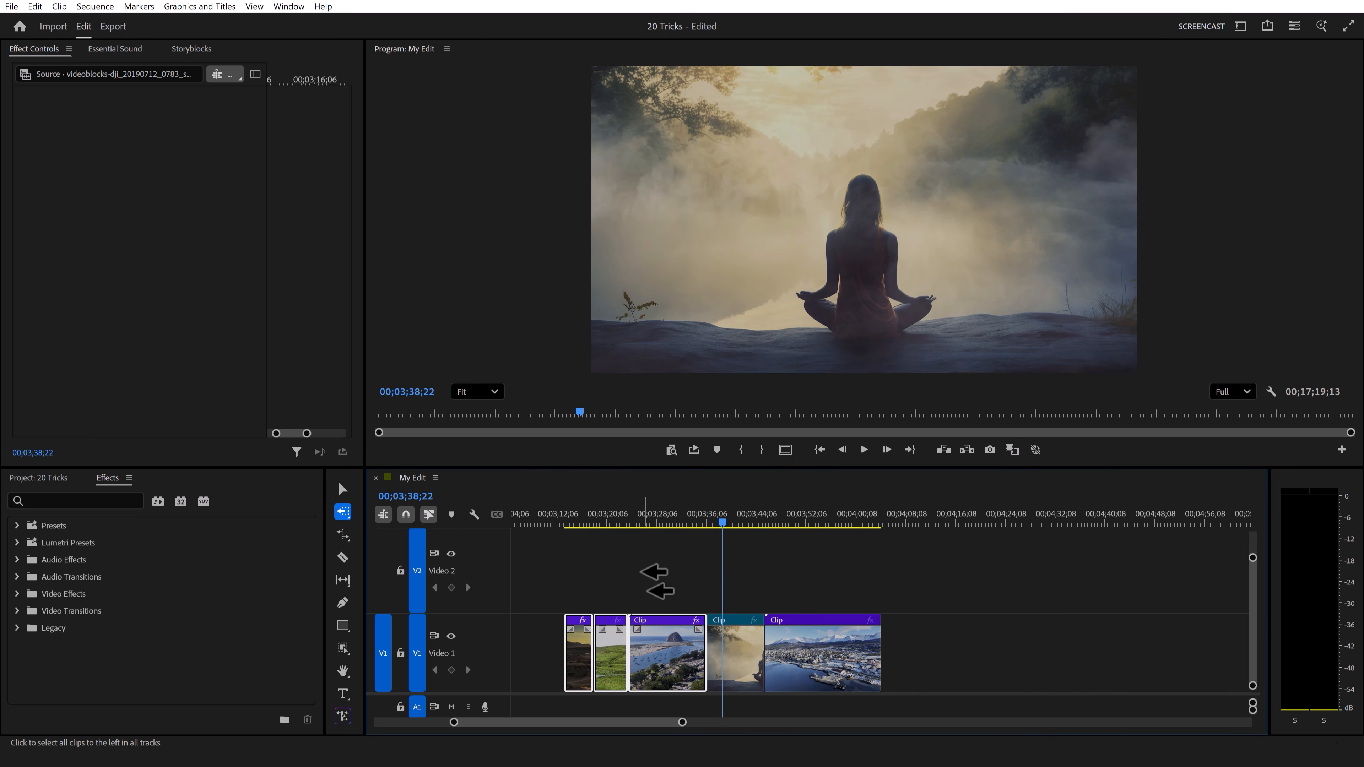
{"action": "left_click_drag", "start_coordinate": [597, 570], "coordinate": [1017, 569]}
{"action": "left_click_drag", "start_coordinate": [827, 572], "coordinate": [922, 579]}
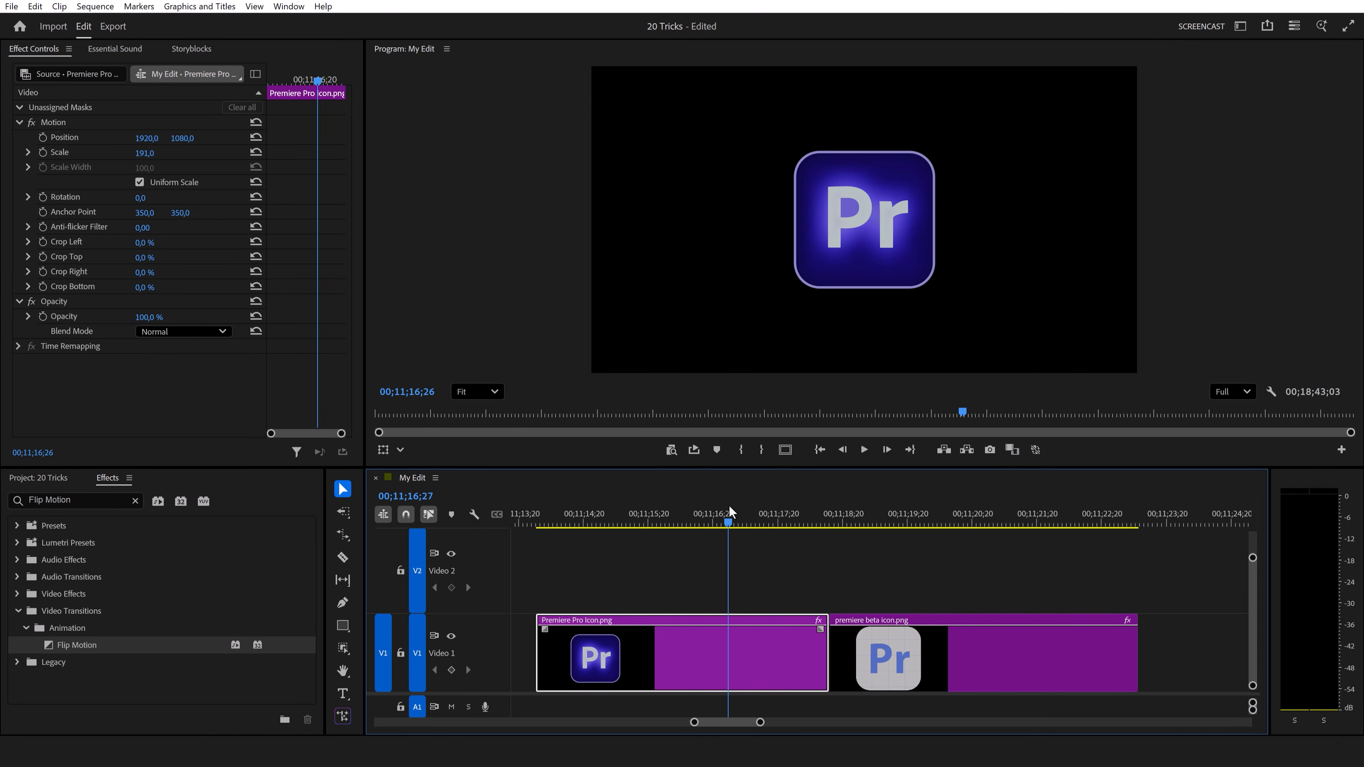
Add the Flip Motion transition to the cut between the two Premiere icon clips and play it back
{"action": "left_click_drag", "start_coordinate": [729, 504], "coordinate": [685, 494]}
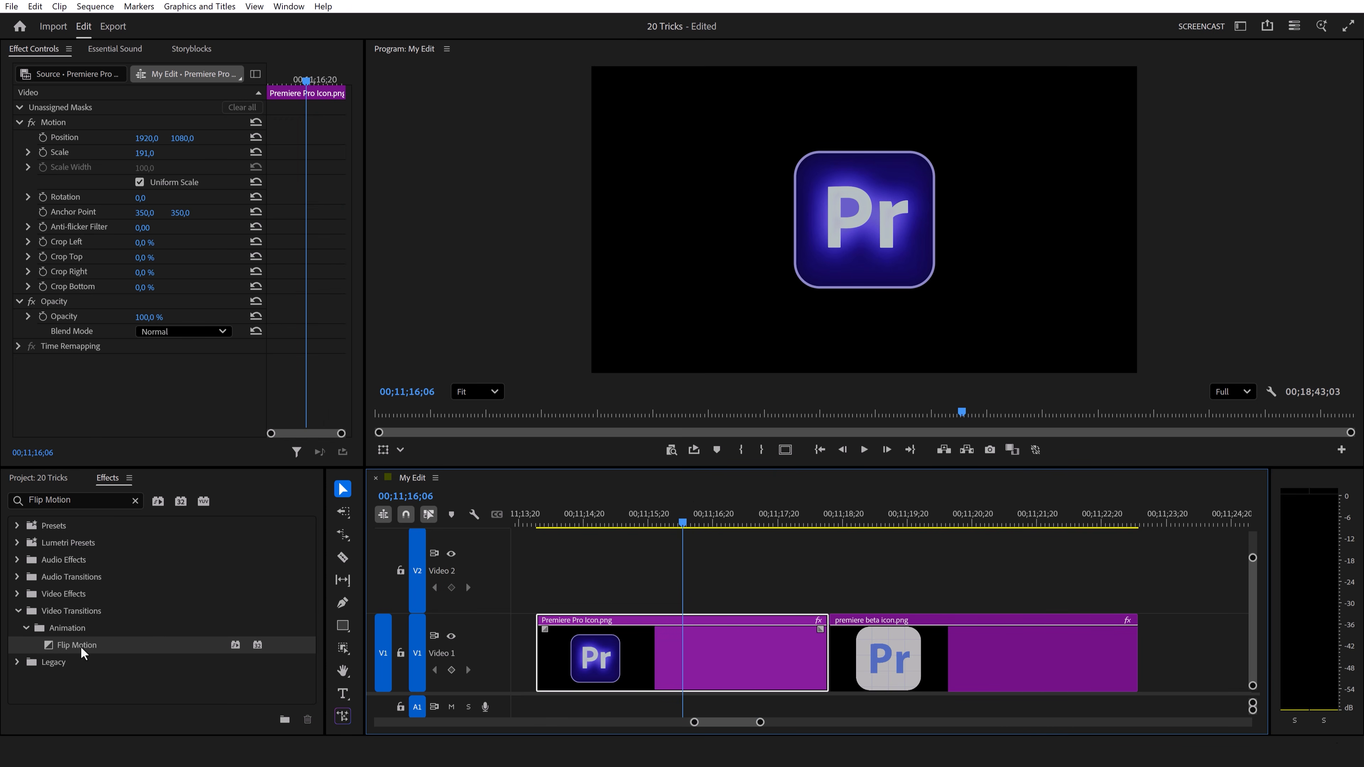
{"action": "left_click_drag", "start_coordinate": [80, 647], "coordinate": [830, 649]}
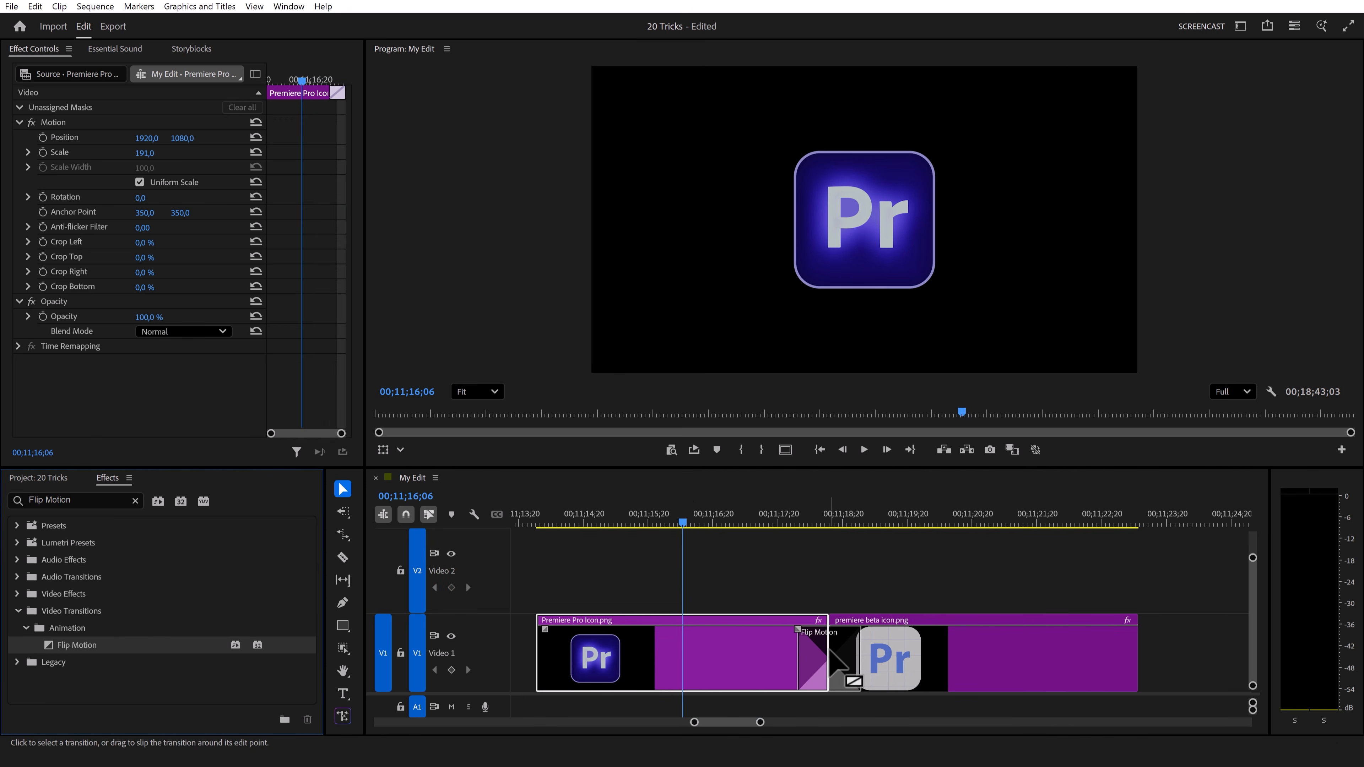
{"action": "left_click", "coordinate": [749, 525]}
{"action": "key", "text": "space"}
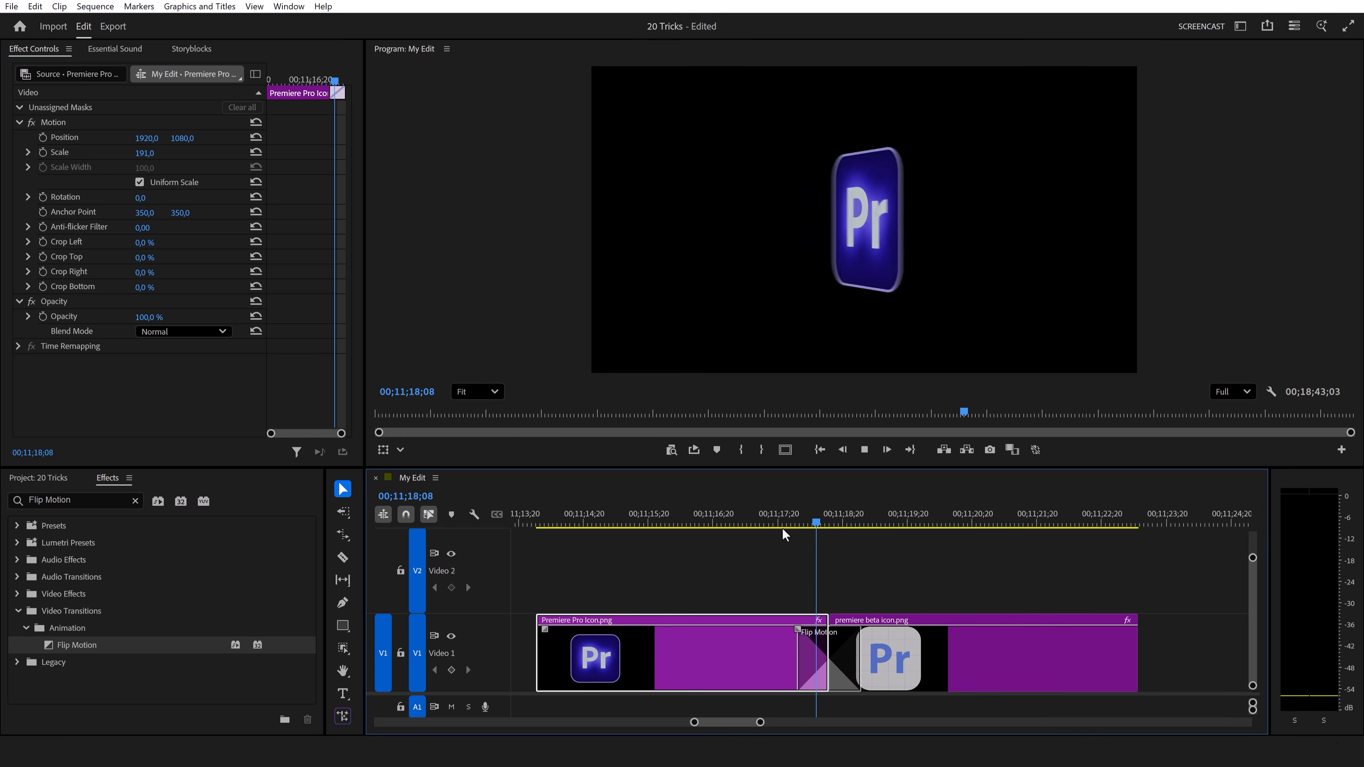
{"action": "key", "text": "space"}
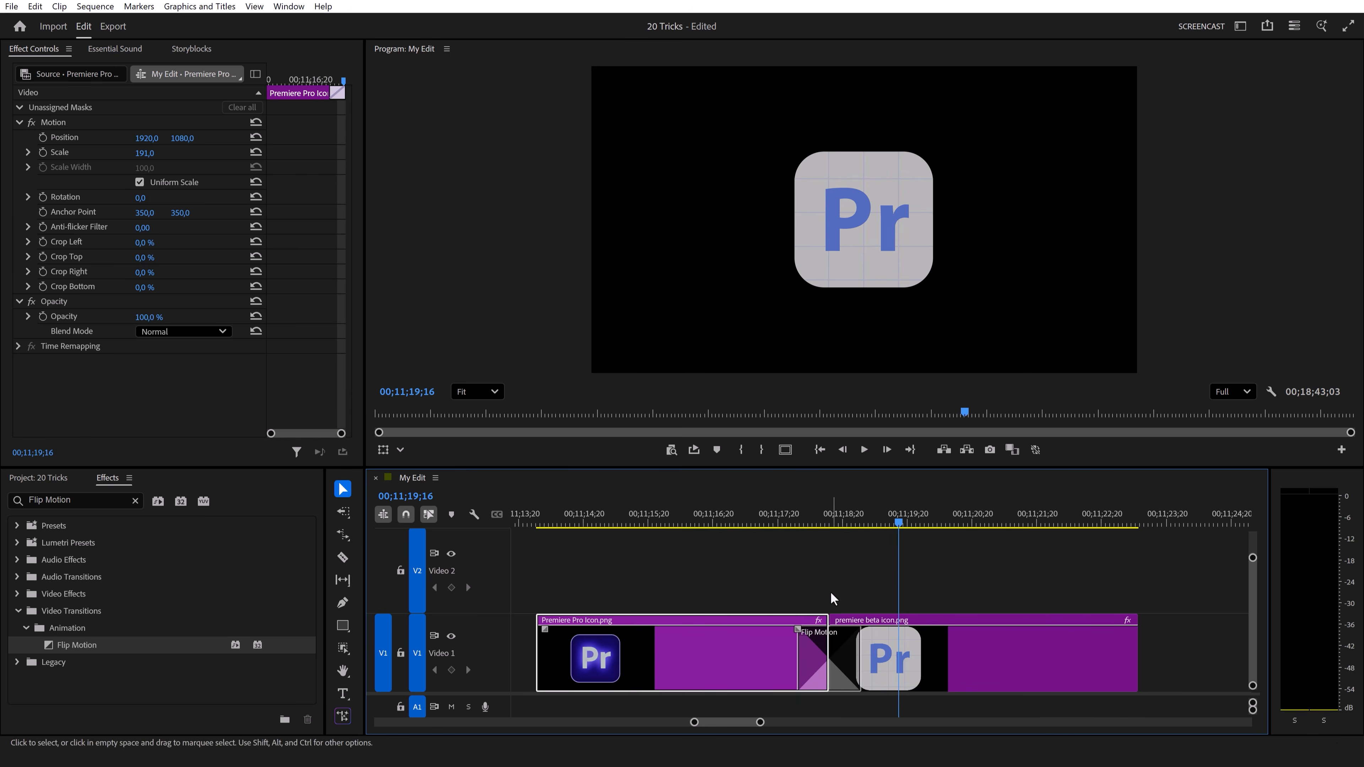
Shorten the Flip Motion transition between the two icon clips and preview the faster flip
{"action": "left_click", "coordinate": [847, 647]}
{"action": "left_click_drag", "start_coordinate": [875, 630], "coordinate": [841, 632]}
{"action": "left_click", "coordinate": [802, 521]}
{"action": "key", "text": "space"}
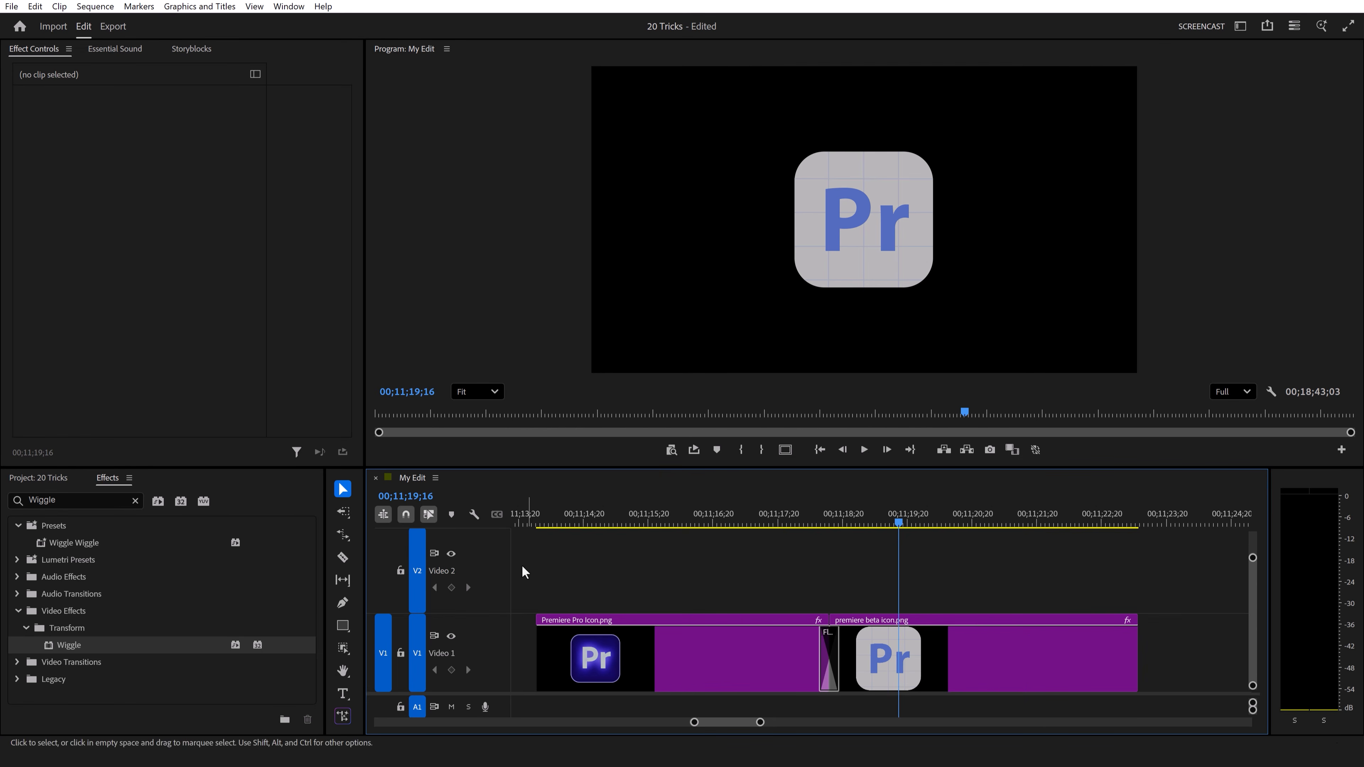
Apply the Wiggle video effect to the premiere beta icon clip and review its motion controls
{"action": "left_click_drag", "start_coordinate": [140, 641], "coordinate": [90, 648]}
{"action": "left_click_drag", "start_coordinate": [479, 574], "coordinate": [983, 670]}
{"action": "scroll", "coordinate": [359, 465], "scroll_direction": "down", "scroll_amount": 5}
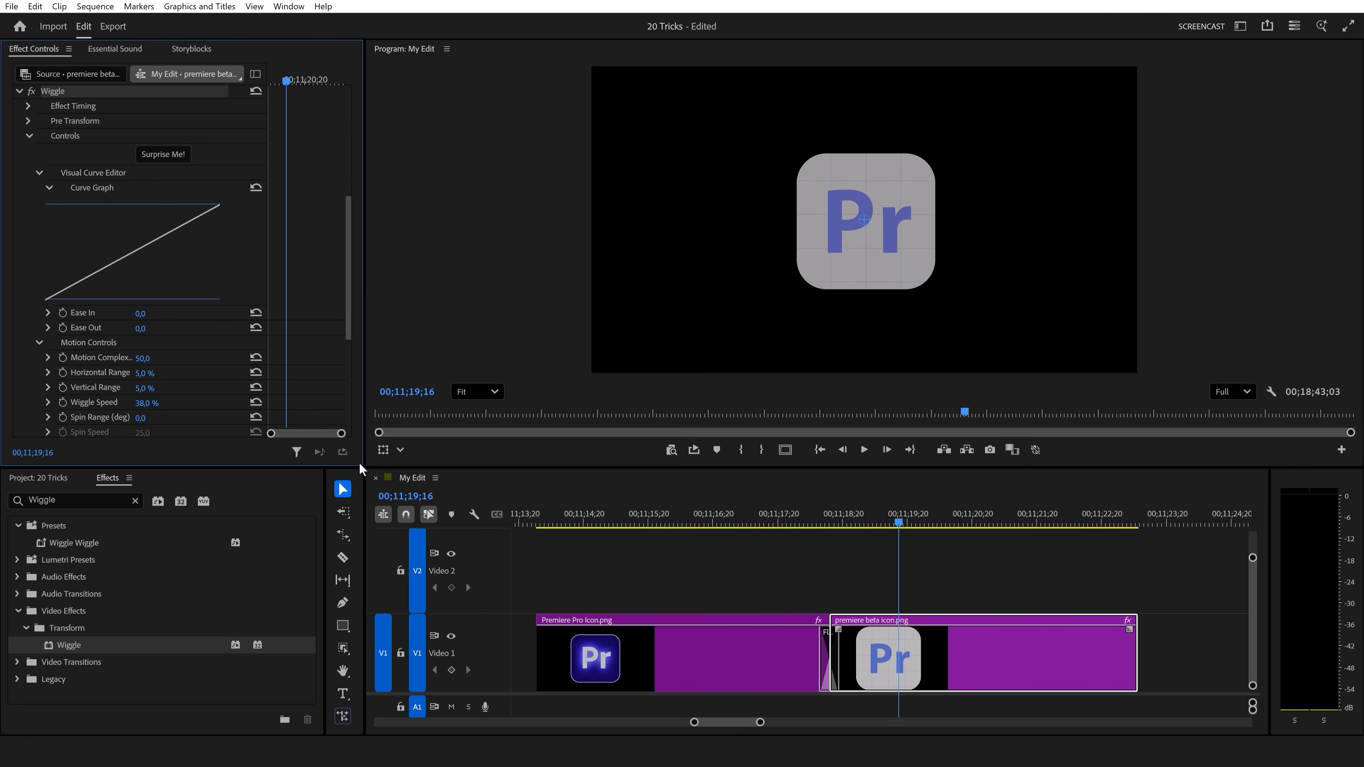
{"action": "left_click_drag", "start_coordinate": [346, 255], "coordinate": [347, 293]}
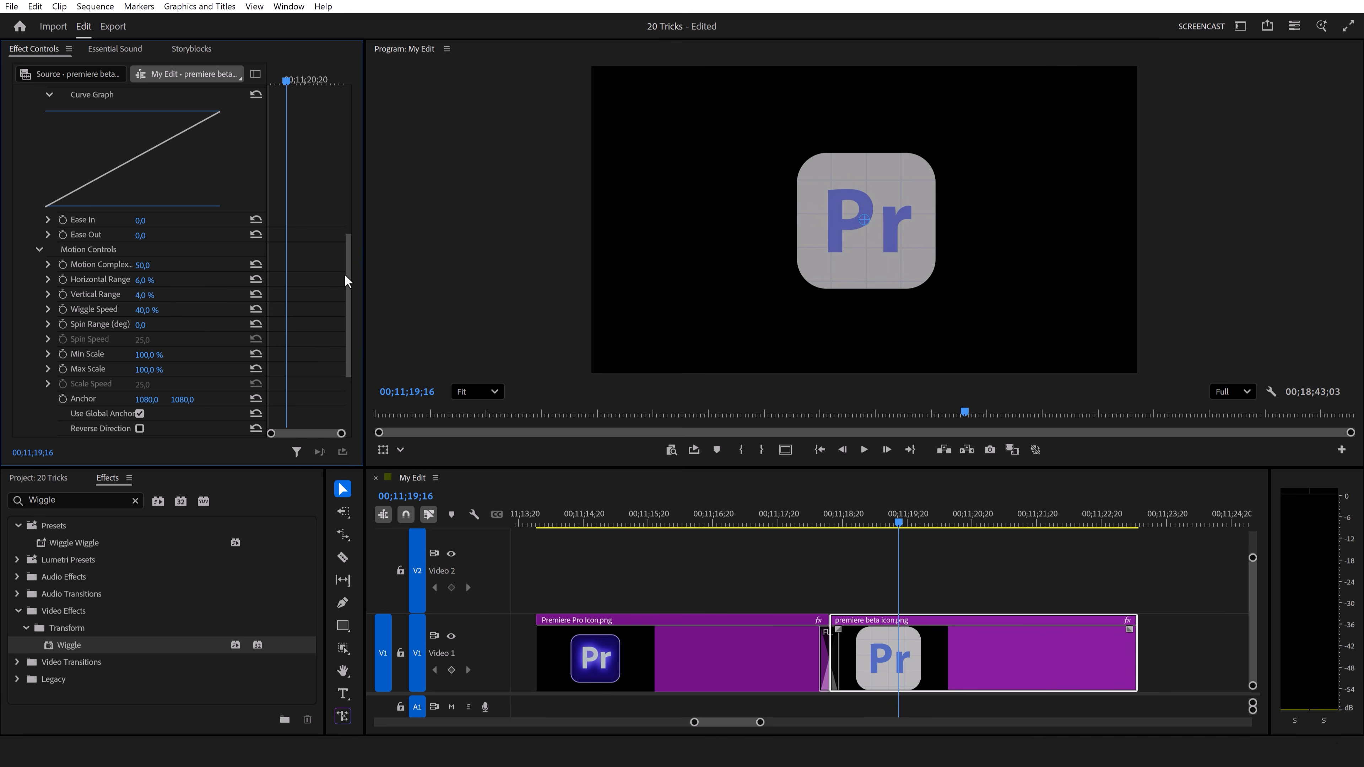
{"action": "left_click_drag", "start_coordinate": [344, 274], "coordinate": [344, 319]}
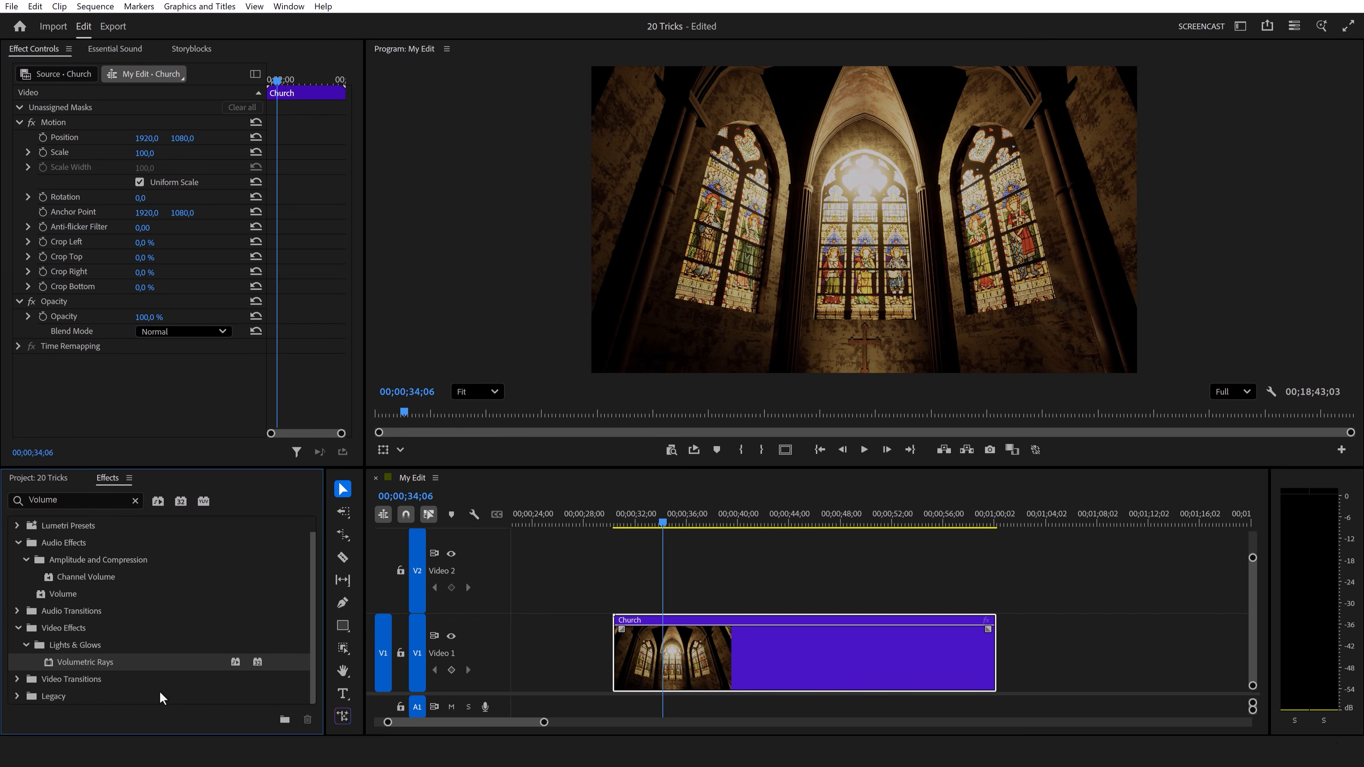
Apply the Volumetric Rays effect to the Church clip, set its Intensity to 77%, and play the result
{"action": "left_click_drag", "start_coordinate": [371, 636], "coordinate": [781, 644]}
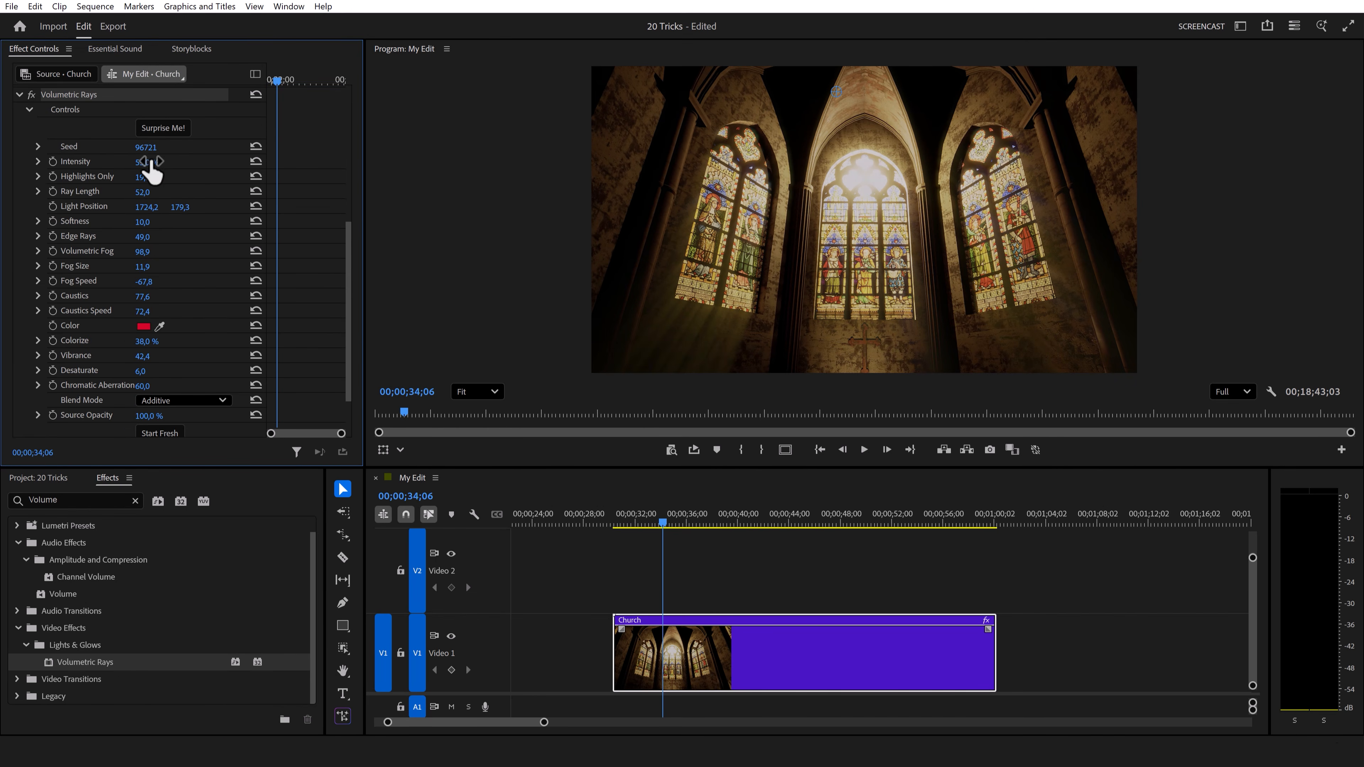
{"action": "mouse_move", "coordinate": [151, 163]}
{"action": "left_mouse_down"}
{"action": "mouse_move", "coordinate": [202, 163]}
{"action": "mouse_move", "coordinate": [158, 163]}
{"action": "mouse_move", "coordinate": [164, 147]}
{"action": "left_mouse_up"}
{"action": "key", "text": "space"}
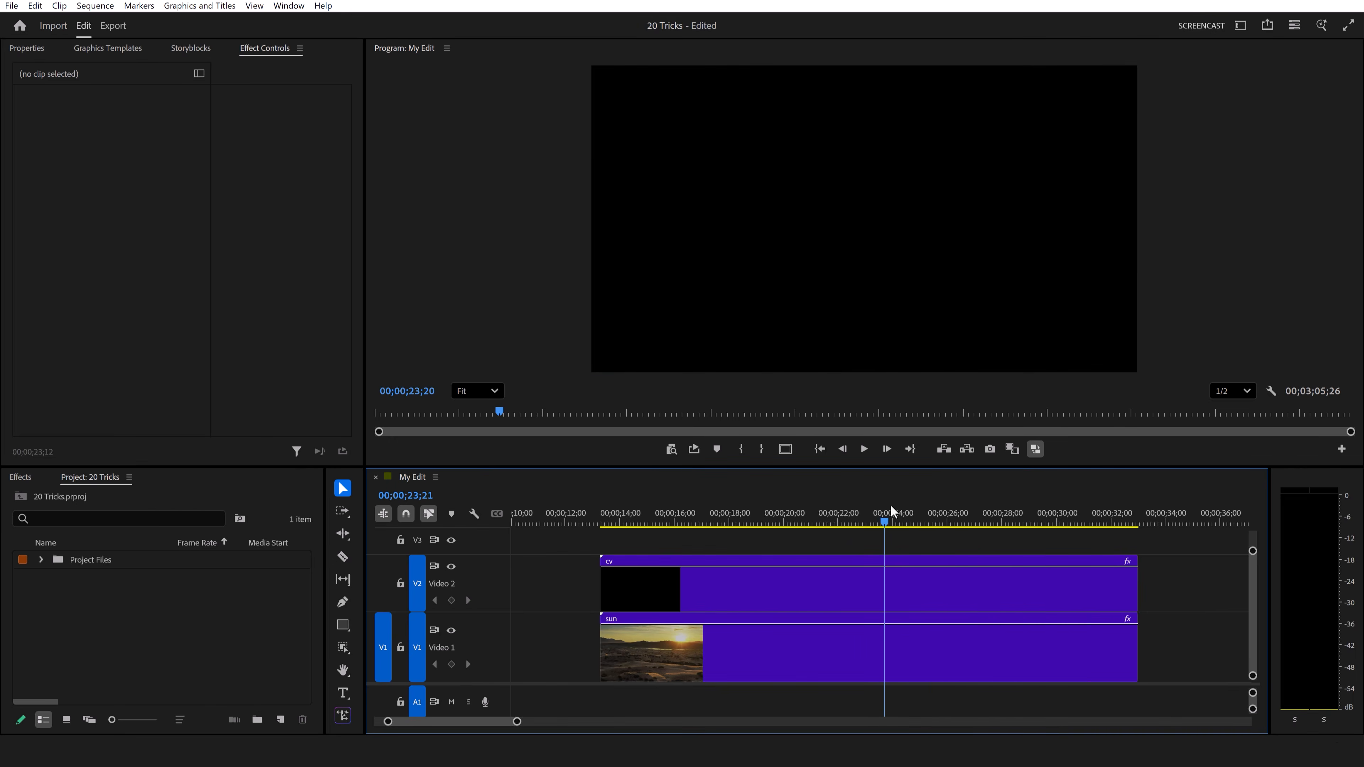
Set the blend mode of the cv light overlay clip on Video 2 to Screen
{"action": "left_click_drag", "start_coordinate": [961, 507], "coordinate": [806, 518]}
{"action": "left_click", "coordinate": [760, 578]}
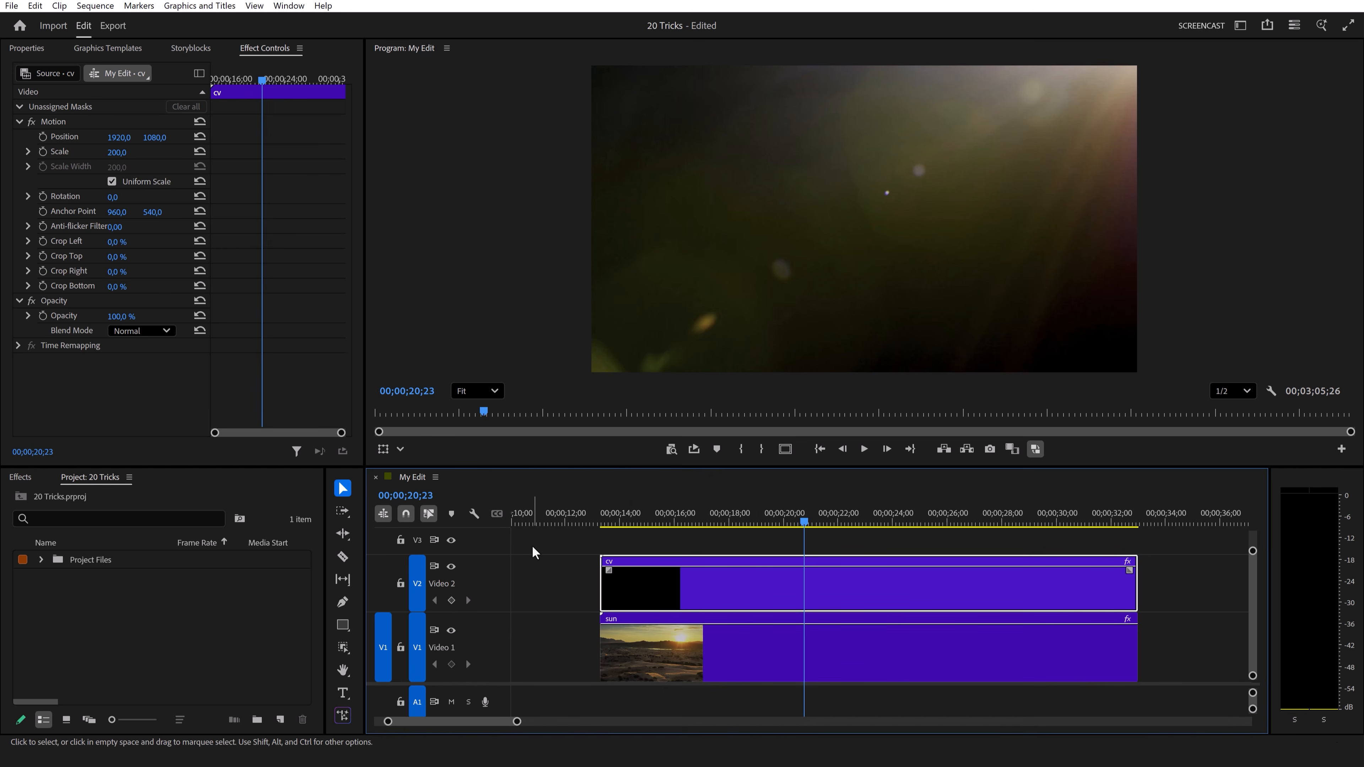
{"action": "left_click", "coordinate": [361, 462]}
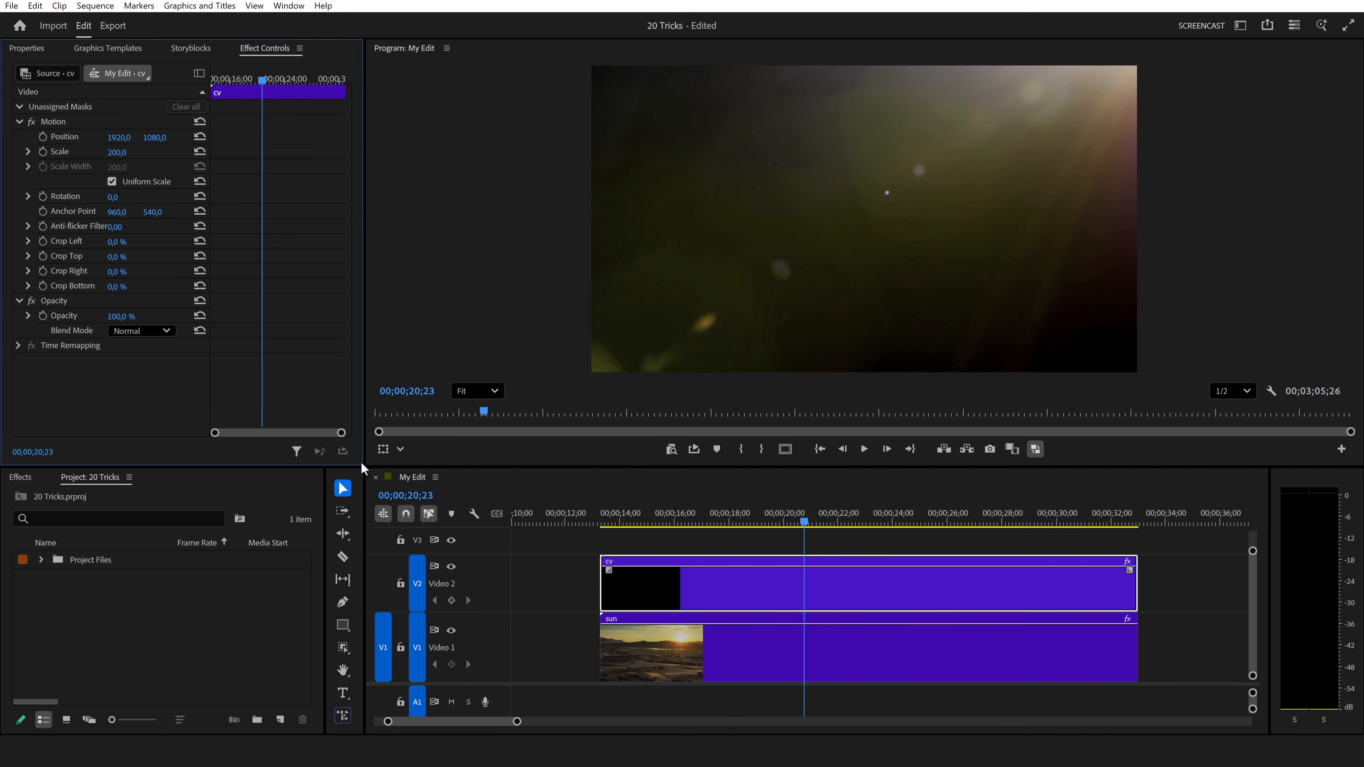
{"action": "left_click", "coordinate": [170, 330]}
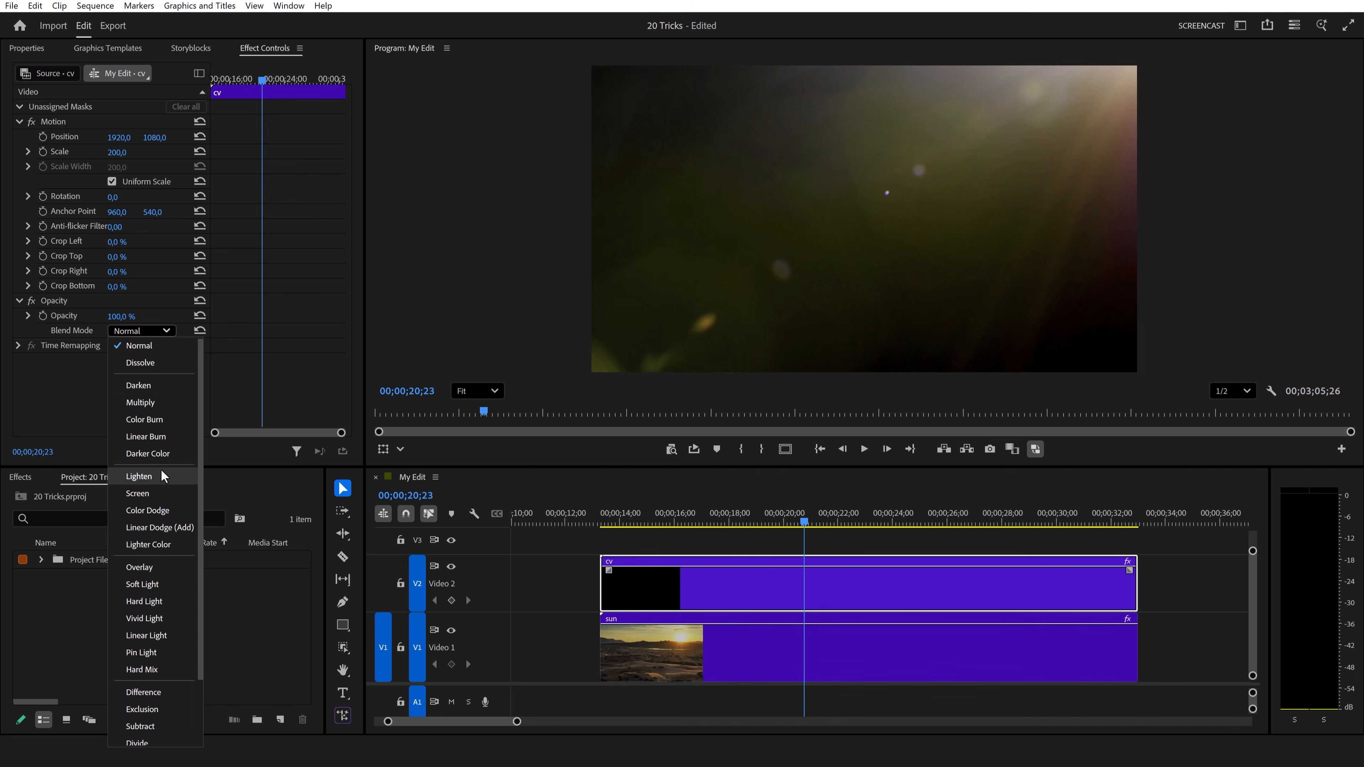
{"action": "left_click", "coordinate": [154, 494]}
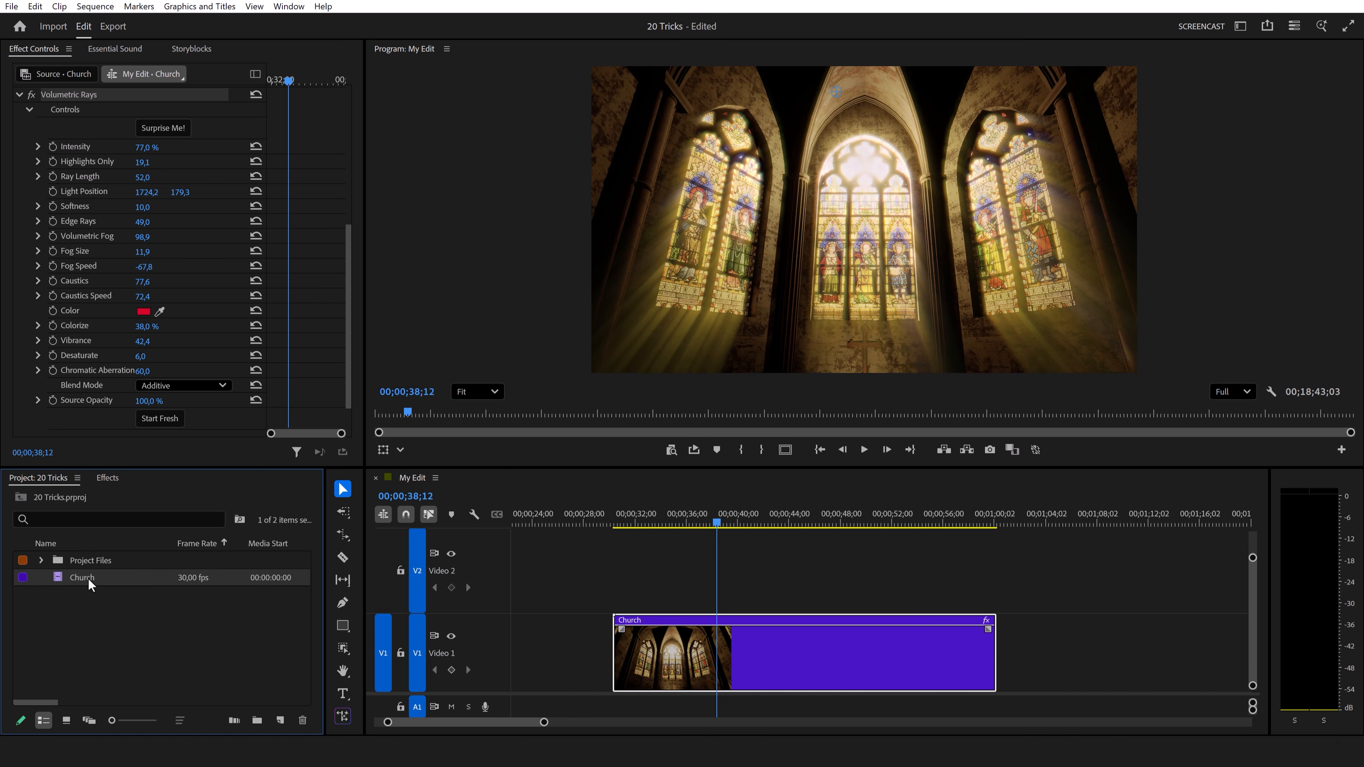
Create a proxy for the Church clip at Half frame size with the ProRes QuickTime Proxy preset and no watermark
{"action": "right_click", "coordinate": [88, 578]}
{"action": "mouse_move", "coordinate": [201, 456]}
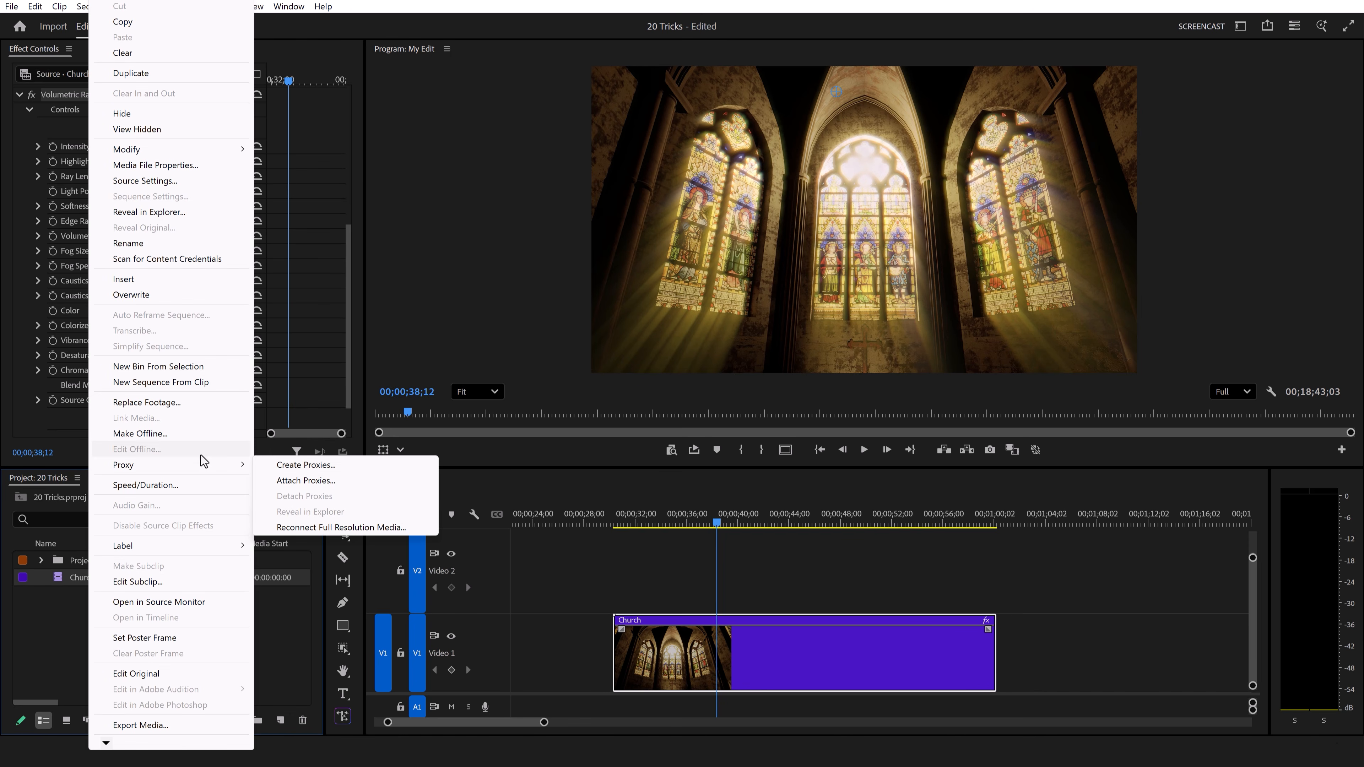
{"action": "left_click", "coordinate": [303, 466]}
{"action": "left_click", "coordinate": [594, 331]}
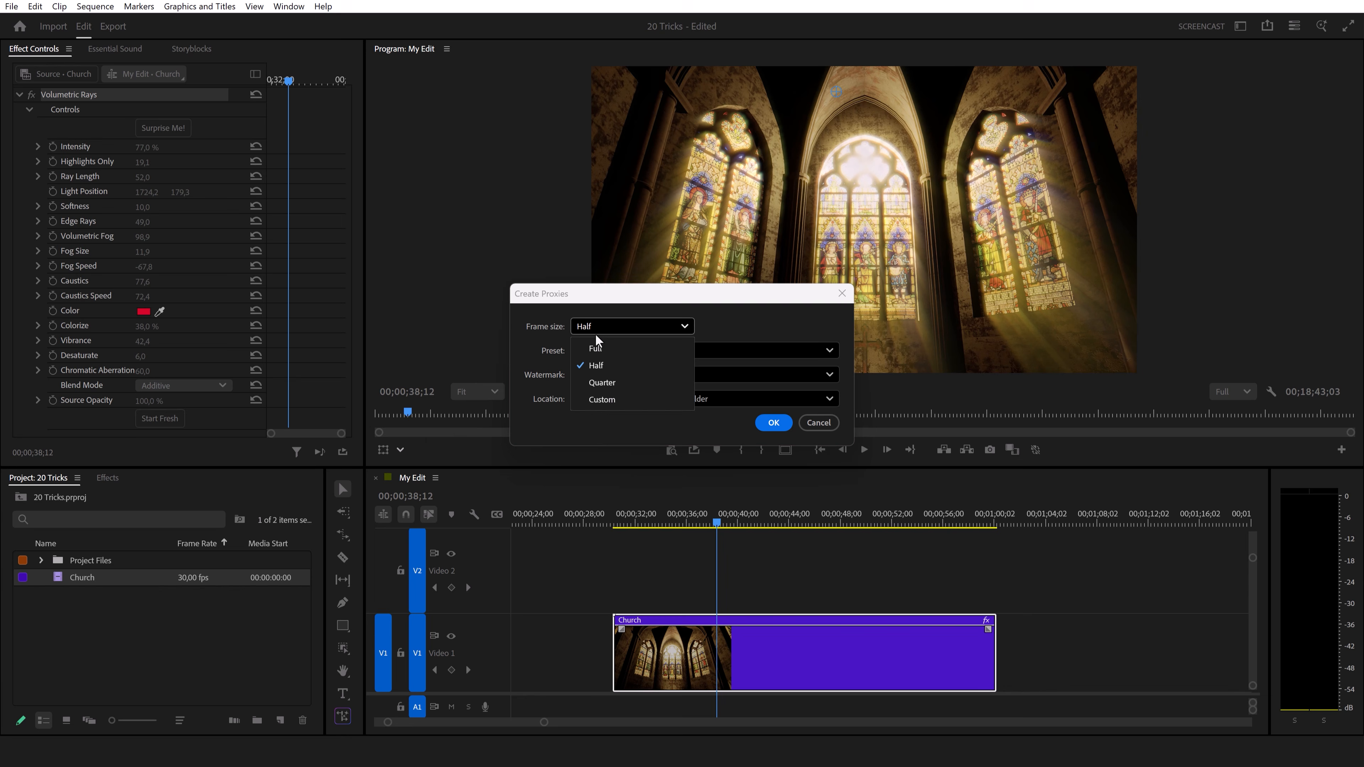
{"action": "left_click", "coordinate": [601, 368]}
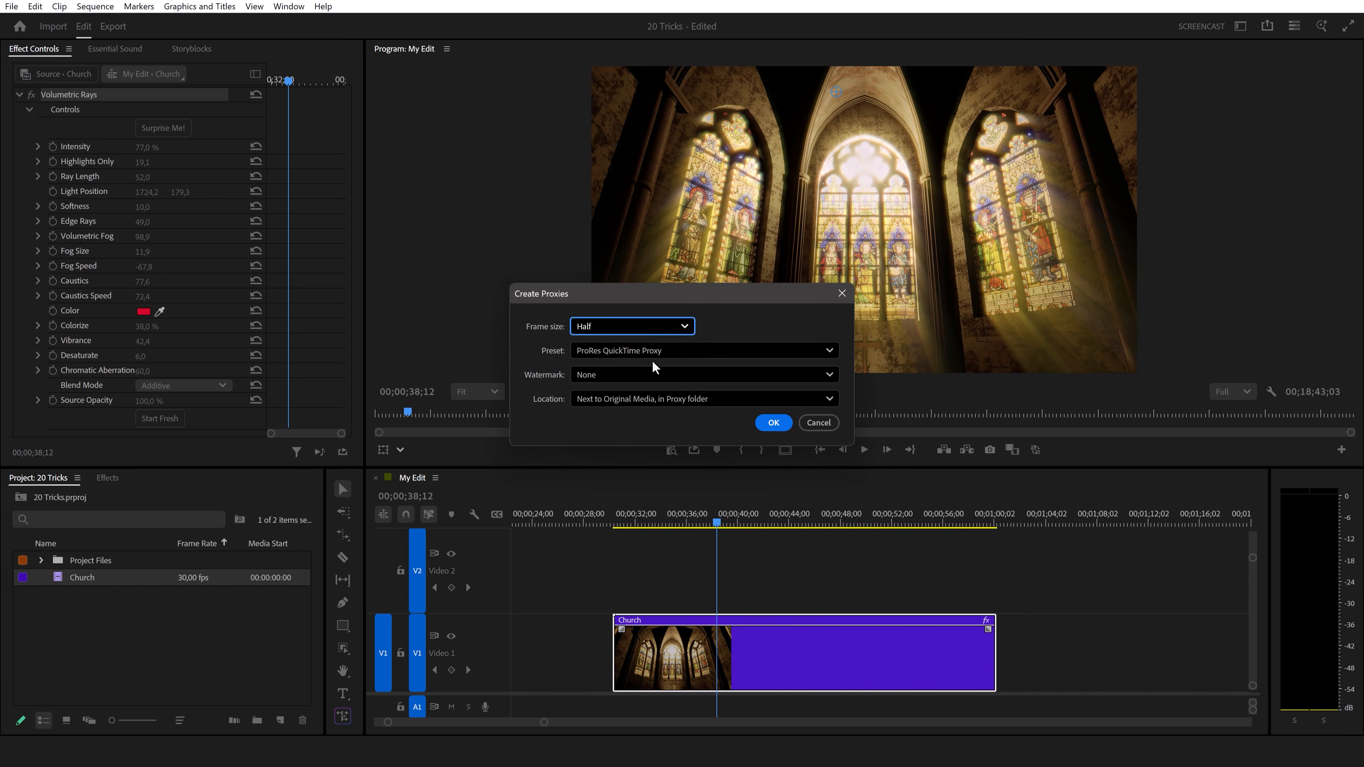
{"action": "left_click", "coordinate": [766, 424]}
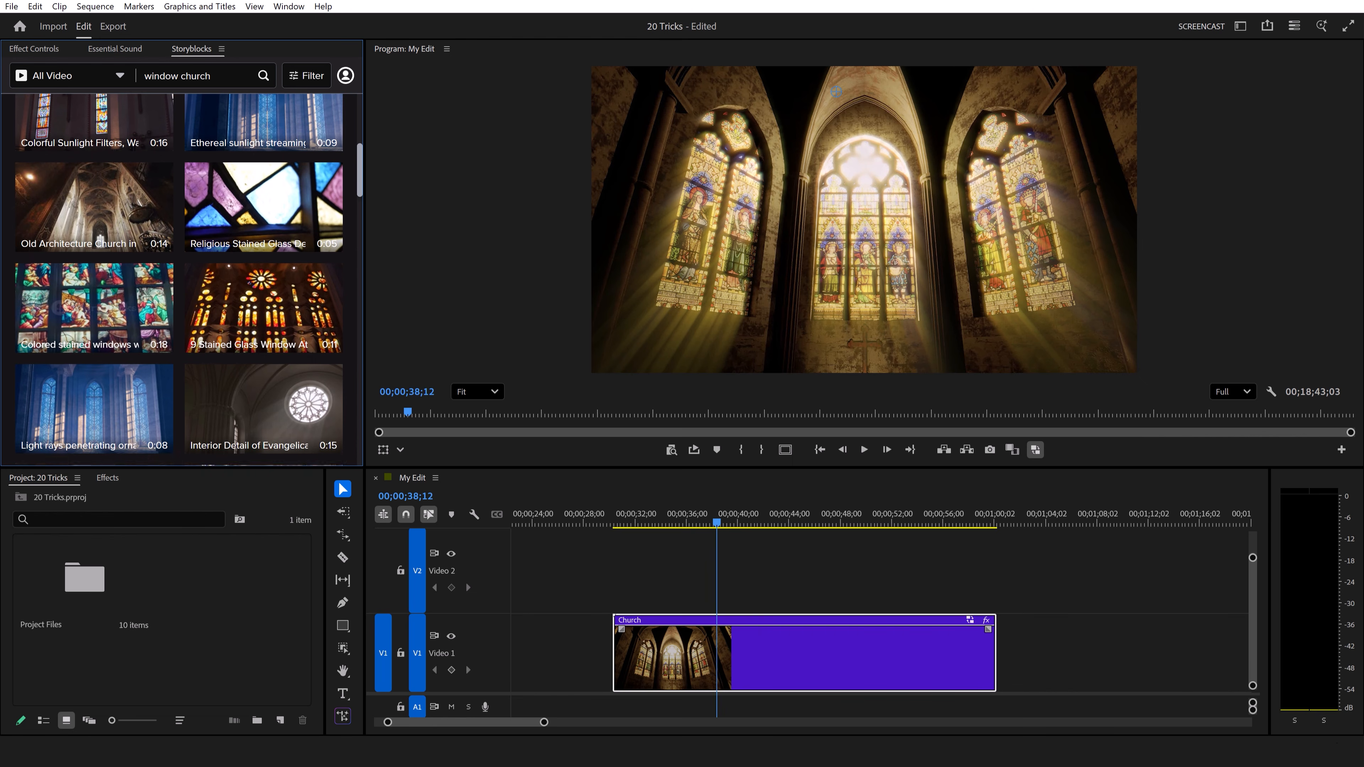
Download the 30-second sunlit church window video from the Storyblocks results as 4KMP4 (h264) into the project
{"action": "scroll", "coordinate": [100, 397], "scroll_direction": "up", "scroll_amount": 5}
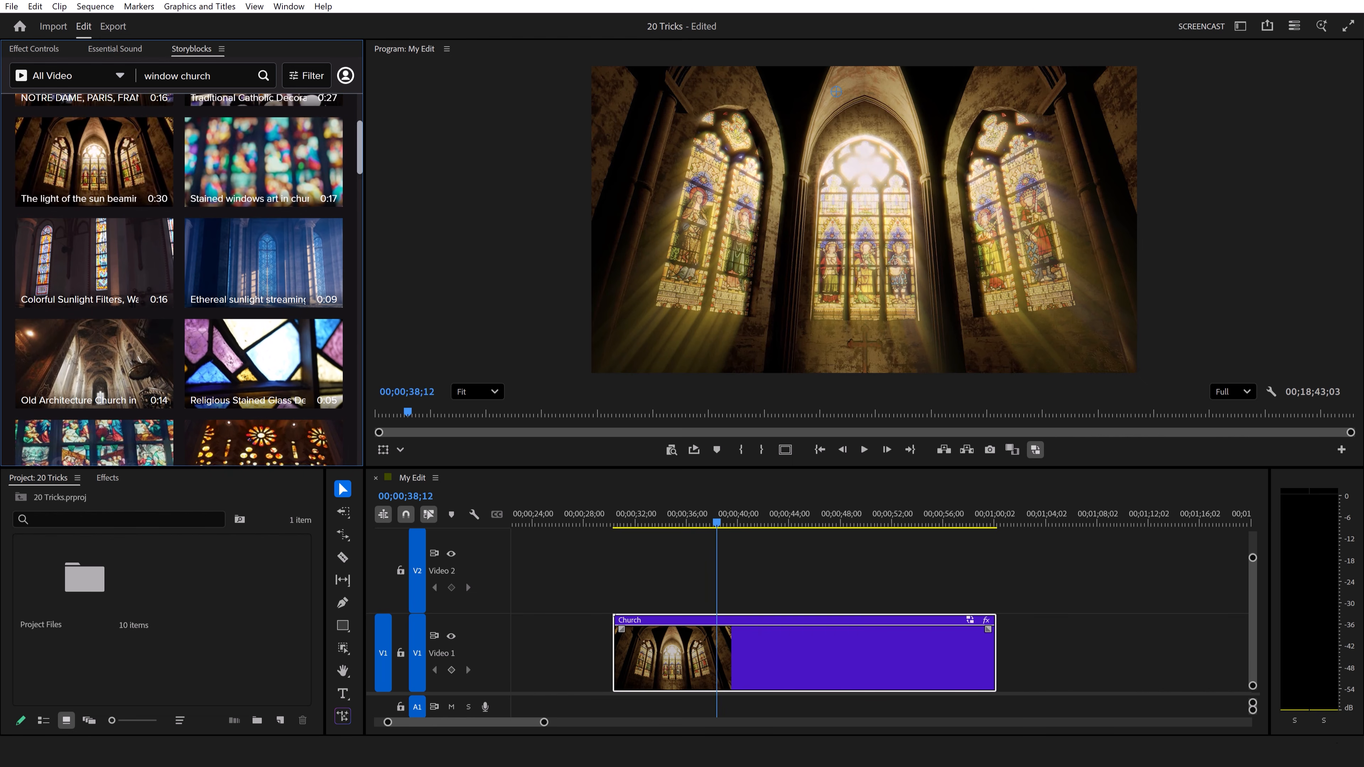
{"action": "scroll", "coordinate": [100, 397], "scroll_direction": "up", "scroll_amount": 6}
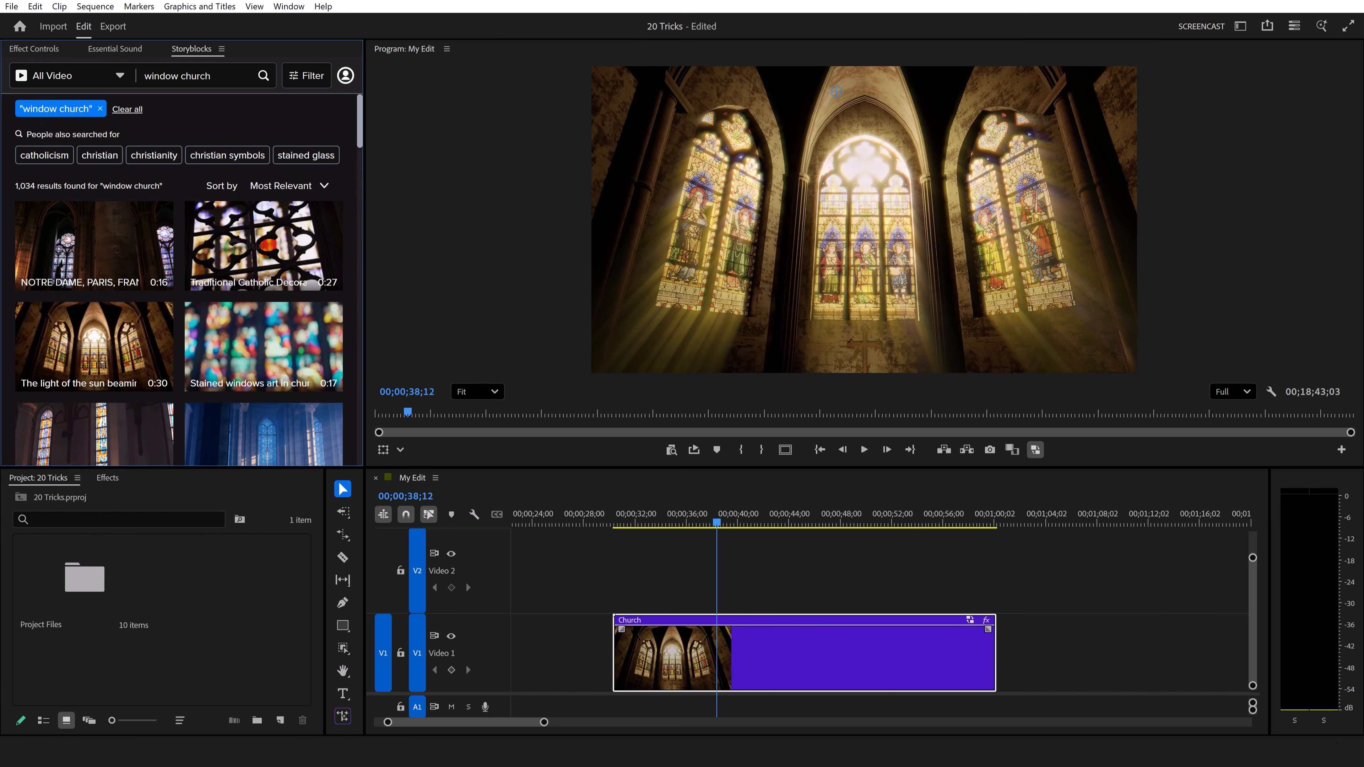
{"action": "left_click", "coordinate": [155, 325]}
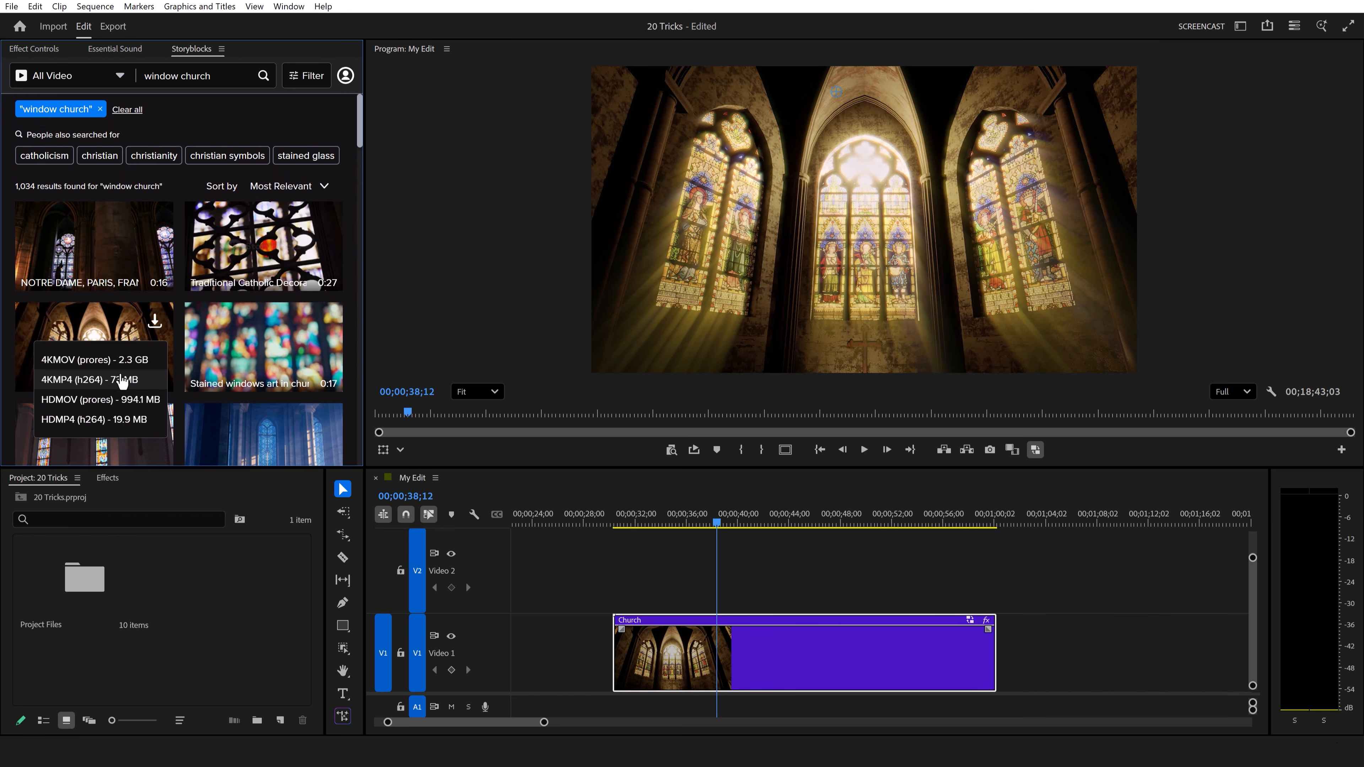
{"action": "left_click", "coordinate": [112, 380]}
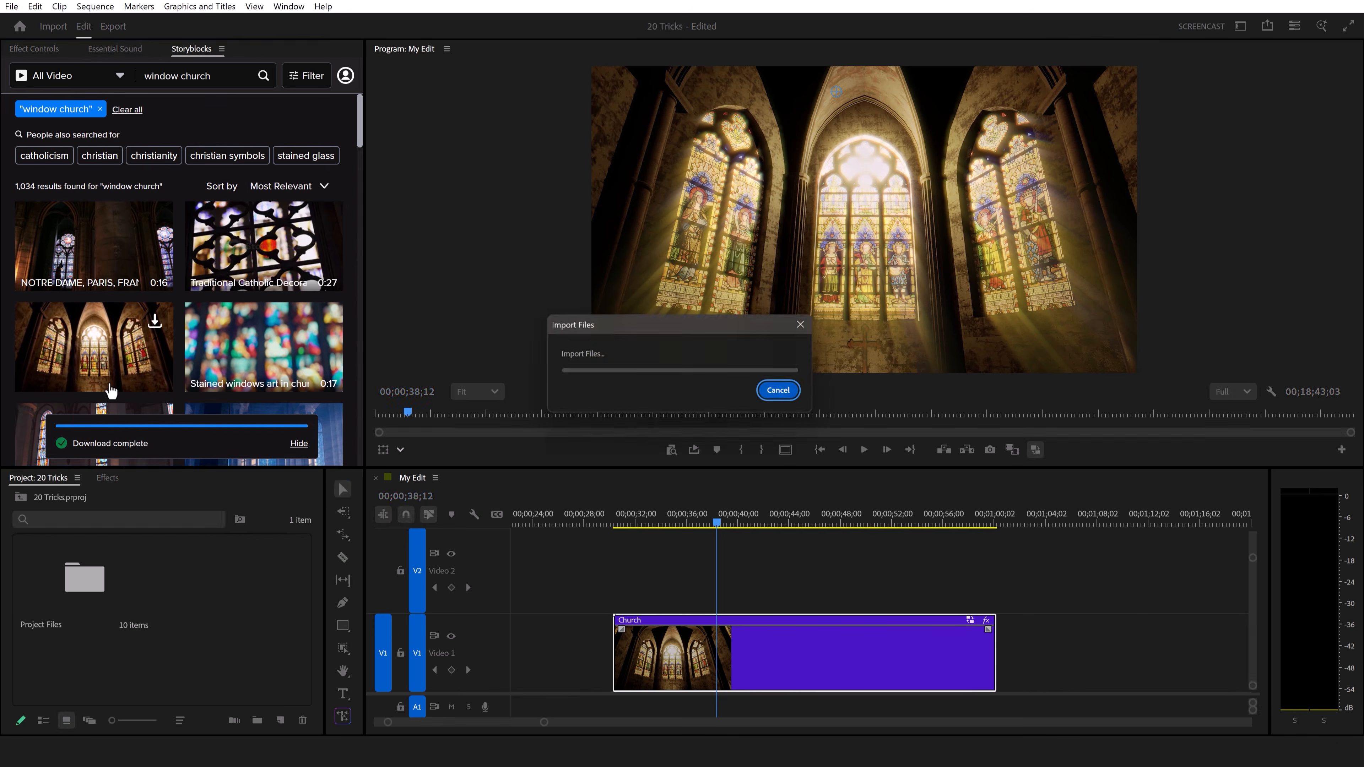
{"action": "left_click", "coordinate": [249, 583]}
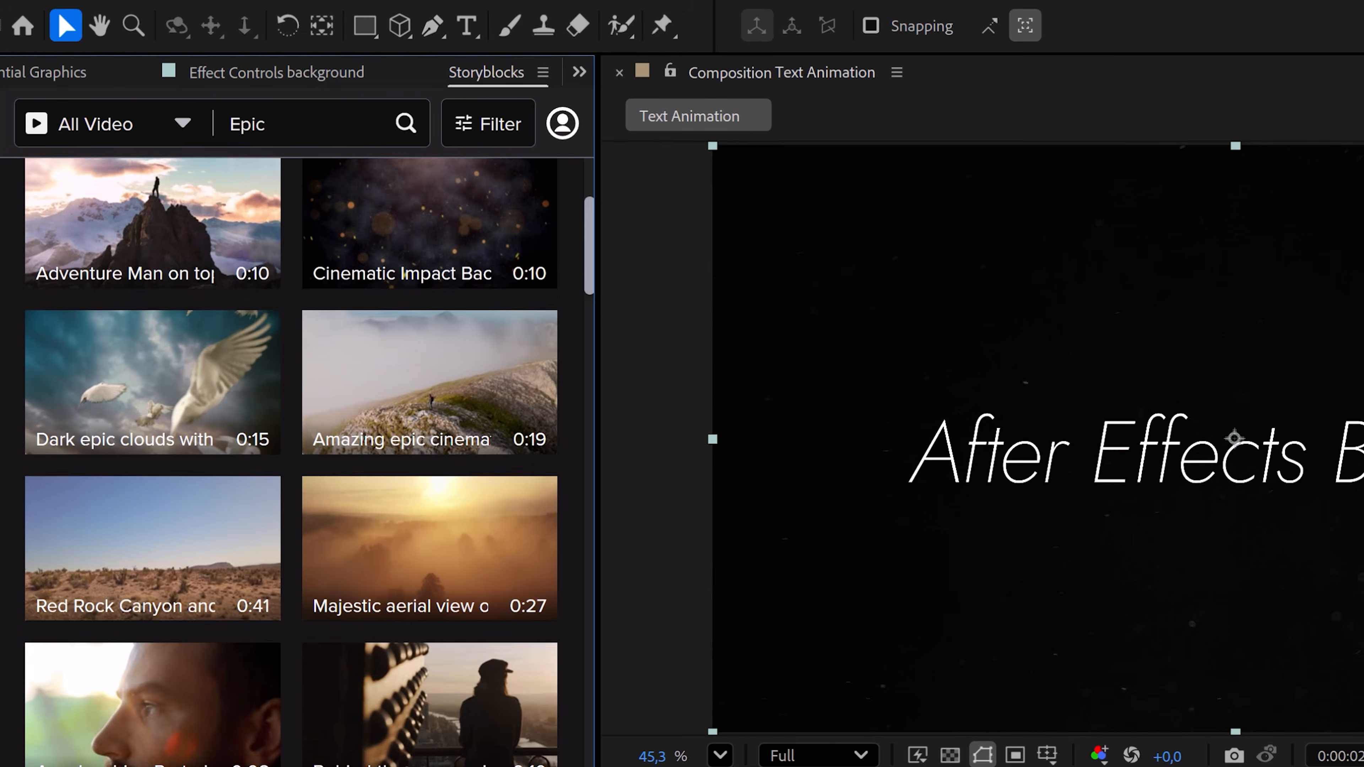
{"action": "scroll", "coordinate": [290, 462], "scroll_direction": "down", "scroll_amount": 3}
{"action": "scroll", "coordinate": [290, 462], "scroll_direction": "down", "scroll_amount": 2}
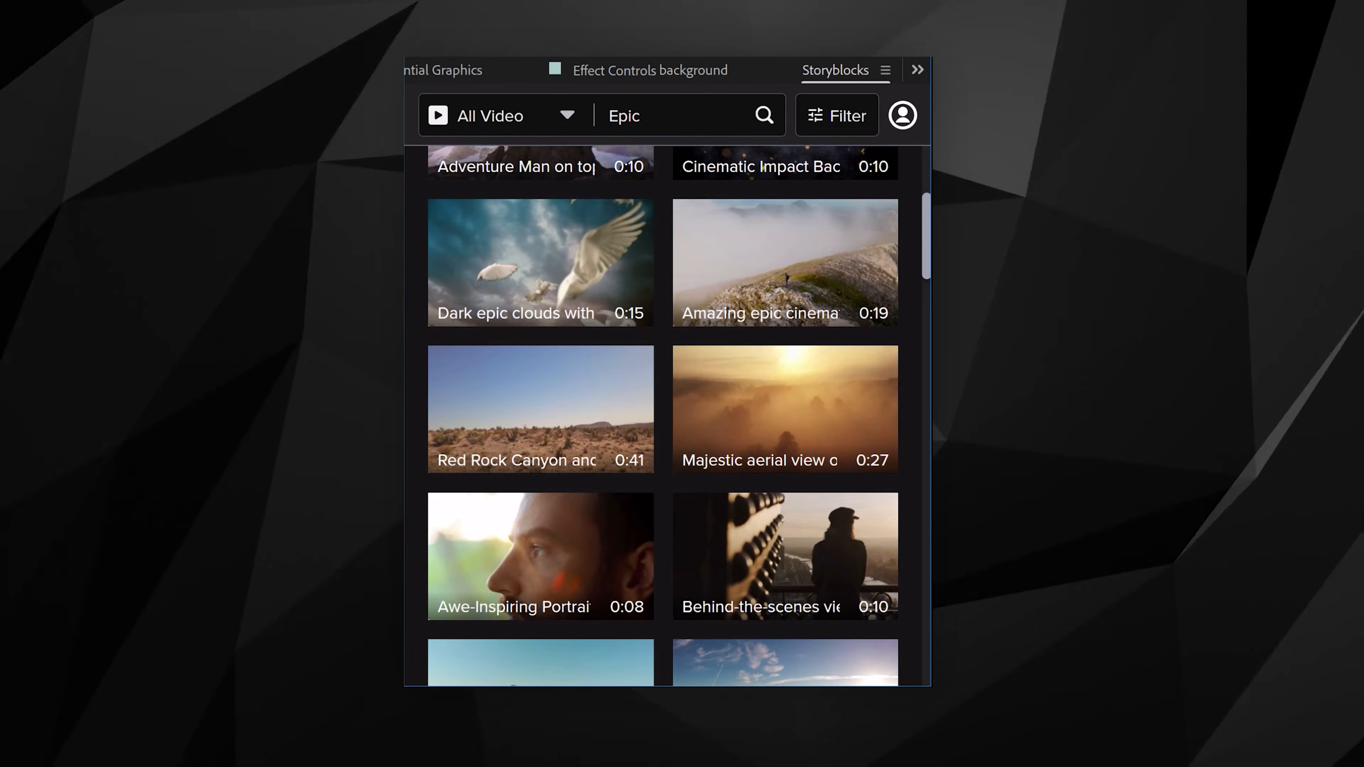
{"action": "scroll", "coordinate": [666, 419], "scroll_direction": "down", "scroll_amount": 6}
{"action": "scroll", "coordinate": [666, 419], "scroll_direction": "down", "scroll_amount": 3}
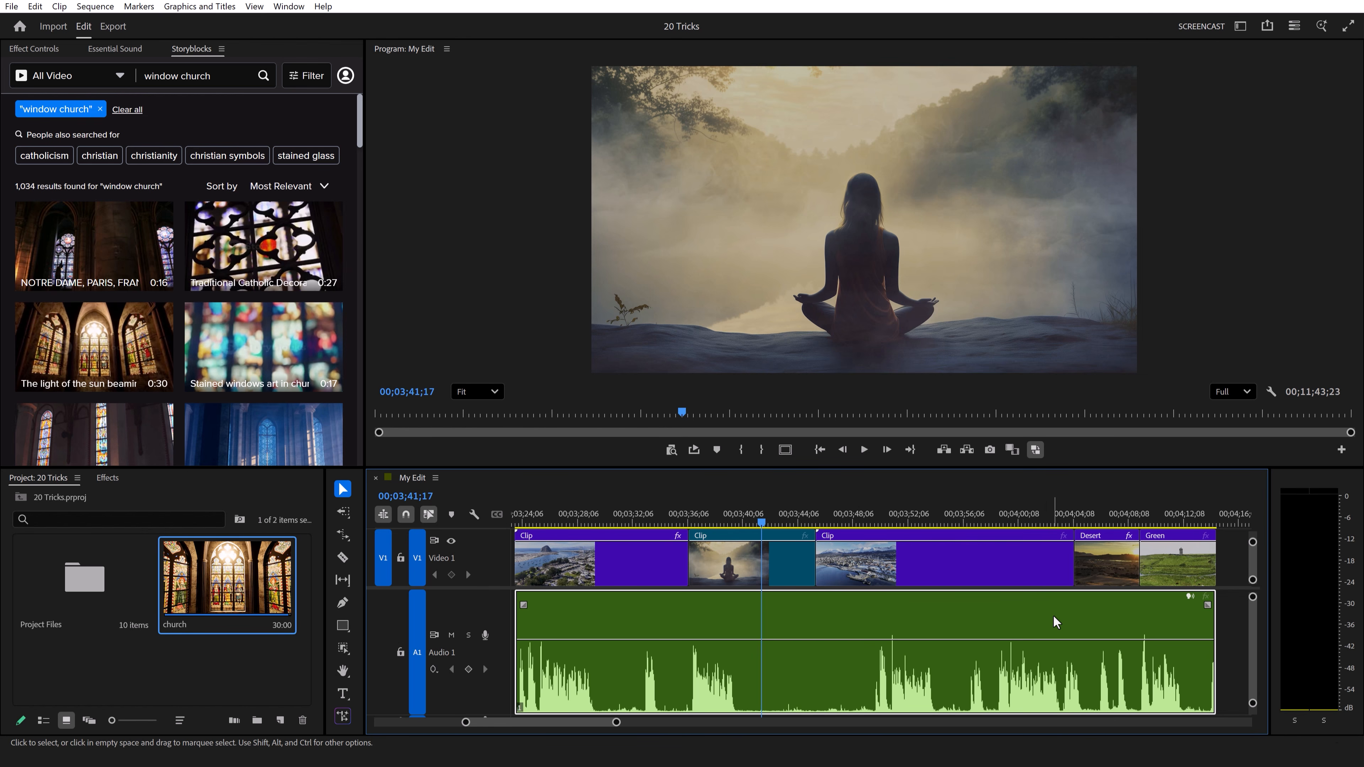
Run Enhance Speech on the dialogue clip PRB_STUDIO_STX_AUDIO.wav on Audio 1
{"action": "left_click", "coordinate": [1189, 596]}
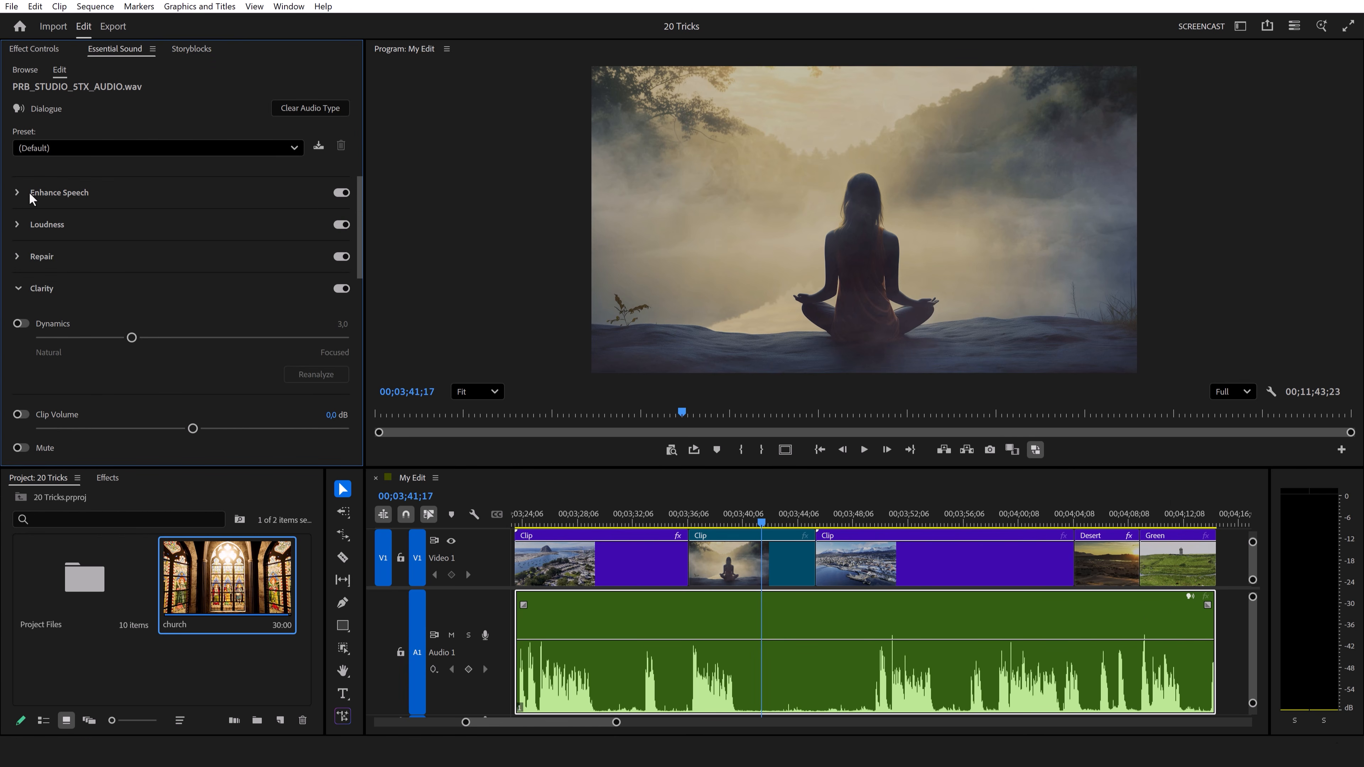
{"action": "left_click", "coordinate": [17, 193]}
{"action": "left_click", "coordinate": [46, 227]}
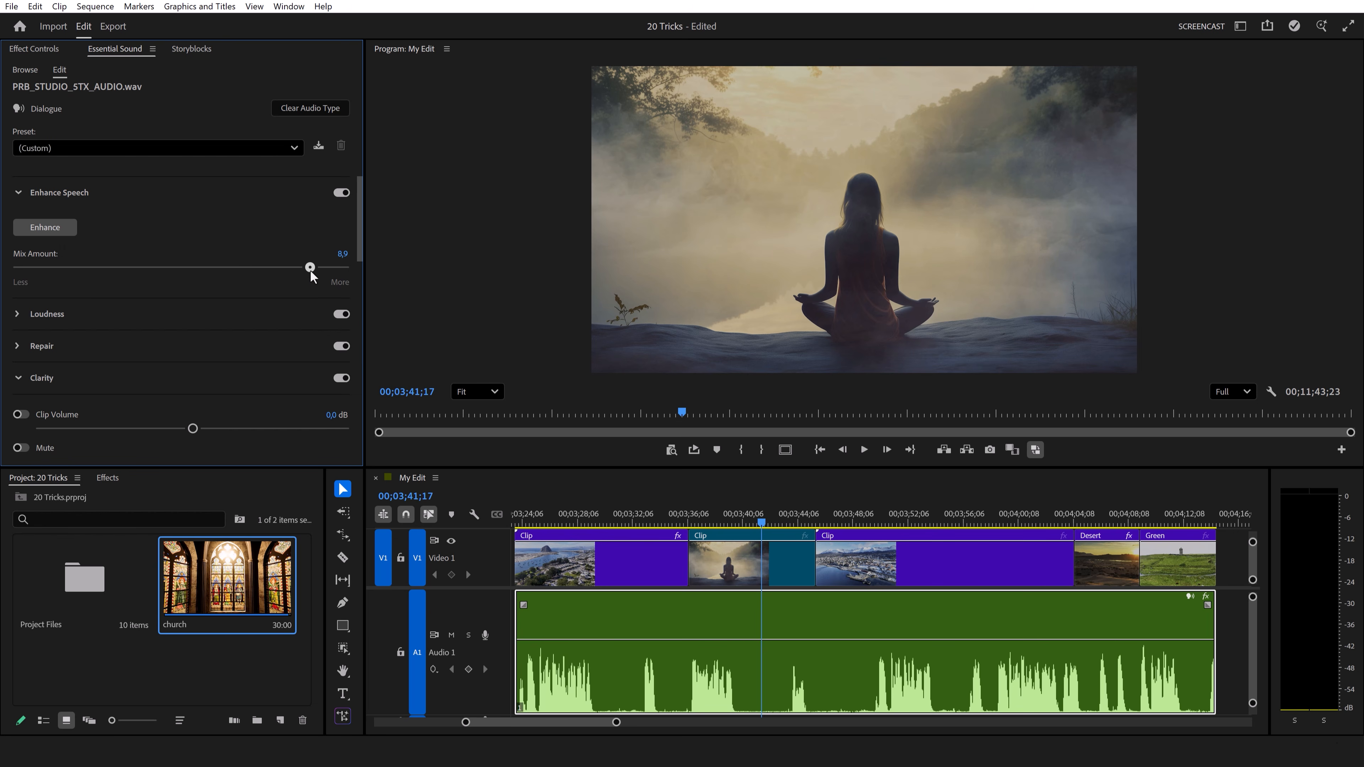
Vary the Enhance Speech Mix Amount of the dialogue clip between high and low levels, such as 0.8
{"action": "left_click_drag", "start_coordinate": [311, 272], "coordinate": [335, 272]}
{"action": "left_click_drag", "start_coordinate": [73, 268], "coordinate": [47, 270]}
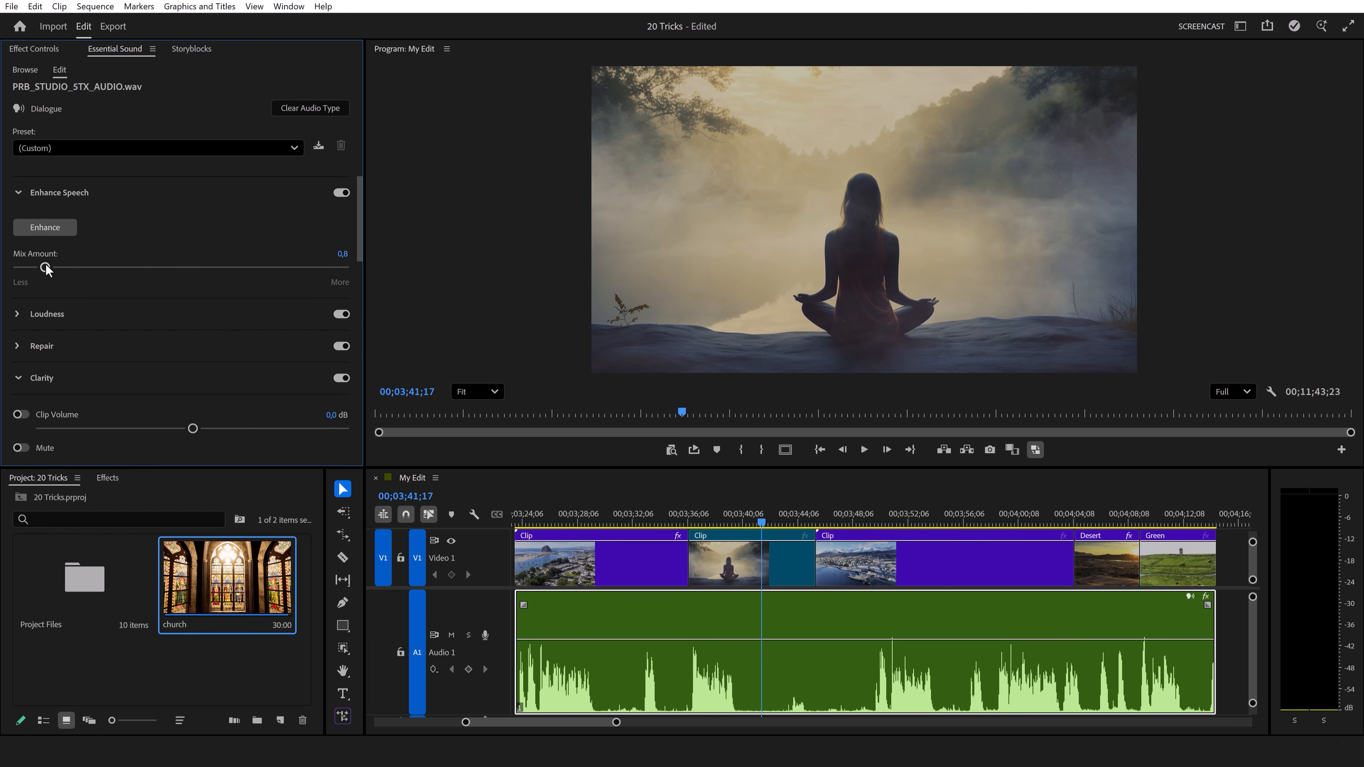
{"action": "left_click_drag", "start_coordinate": [250, 271], "coordinate": [323, 274]}
{"action": "left_click_drag", "start_coordinate": [188, 276], "coordinate": [132, 279]}
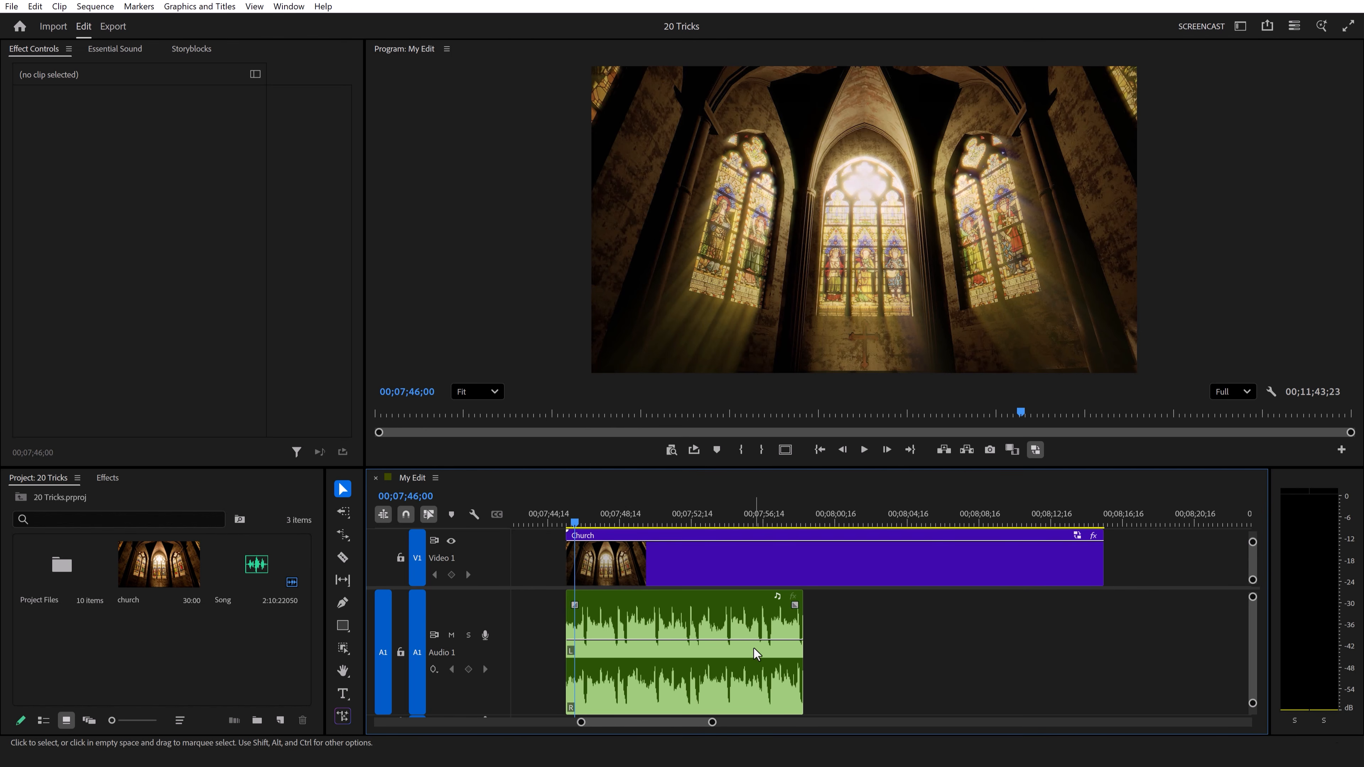
Remix the music clip on Audio 1 with the Remix Tool so its length roughly matches the Church clip's end
{"action": "left_click", "coordinate": [343, 536]}
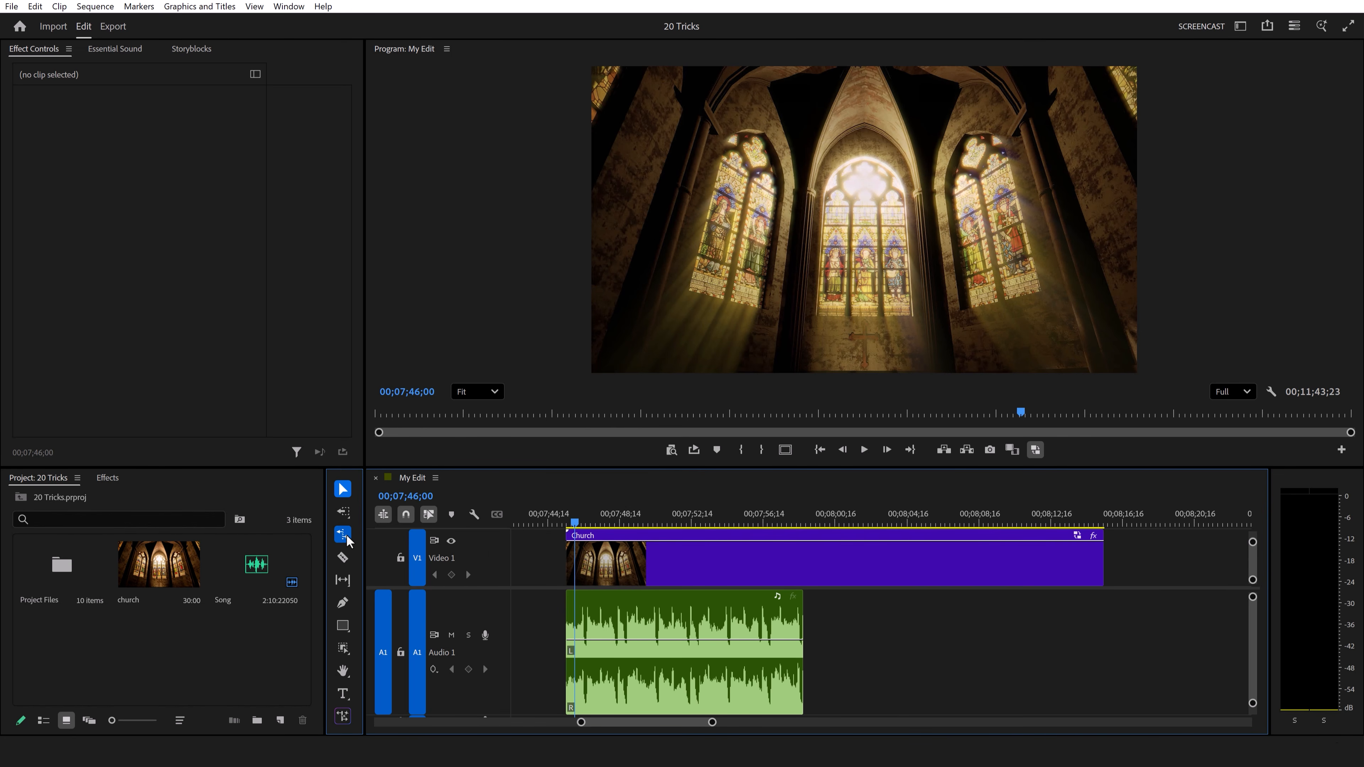
{"action": "left_click", "coordinate": [344, 536]}
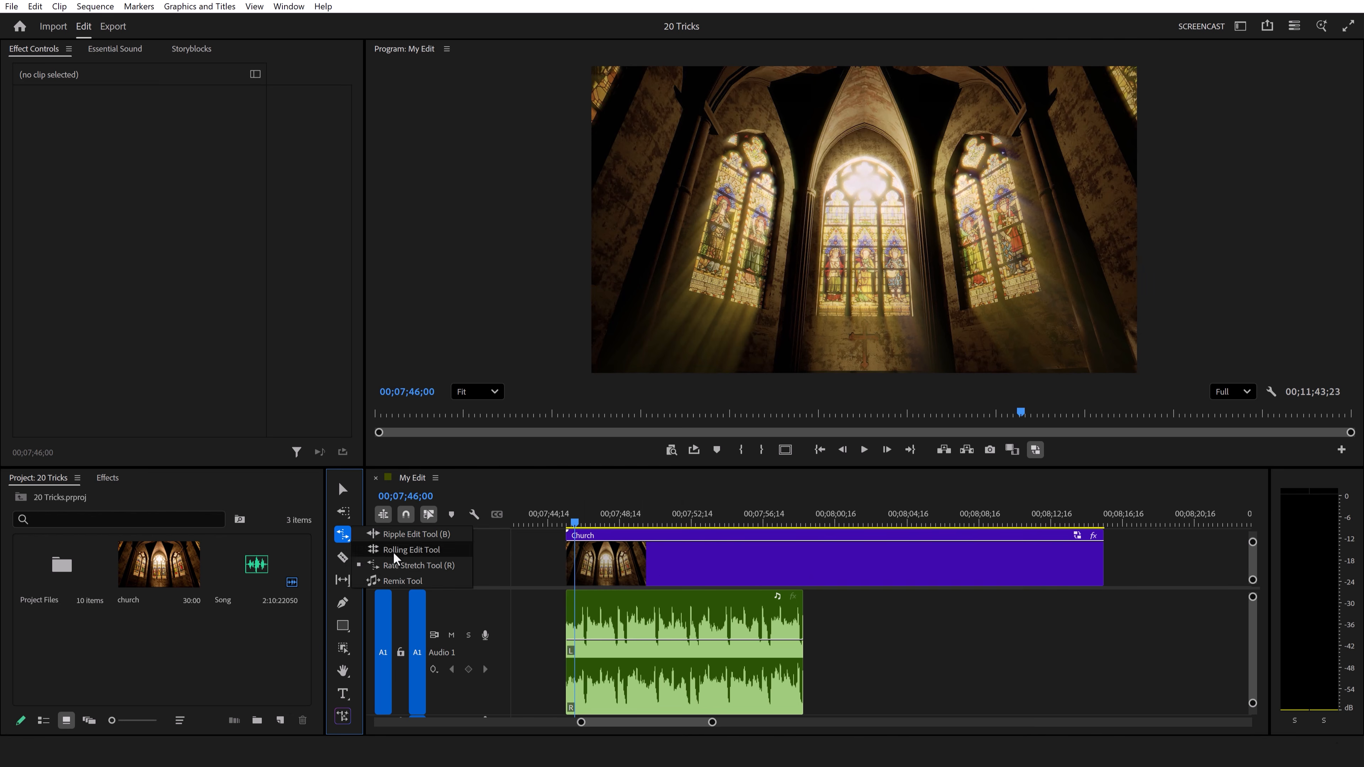
{"action": "left_click", "coordinate": [414, 583]}
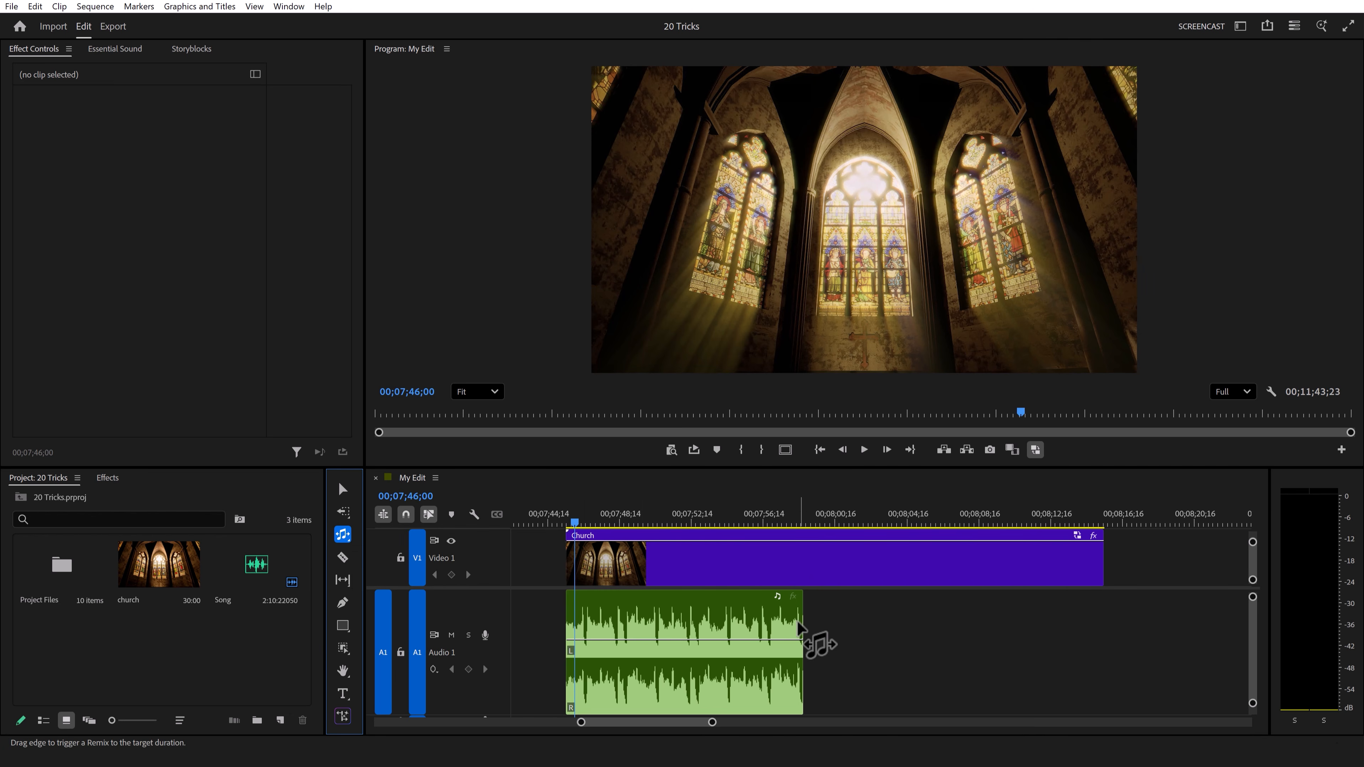
{"action": "left_click_drag", "start_coordinate": [803, 642], "coordinate": [1104, 634]}
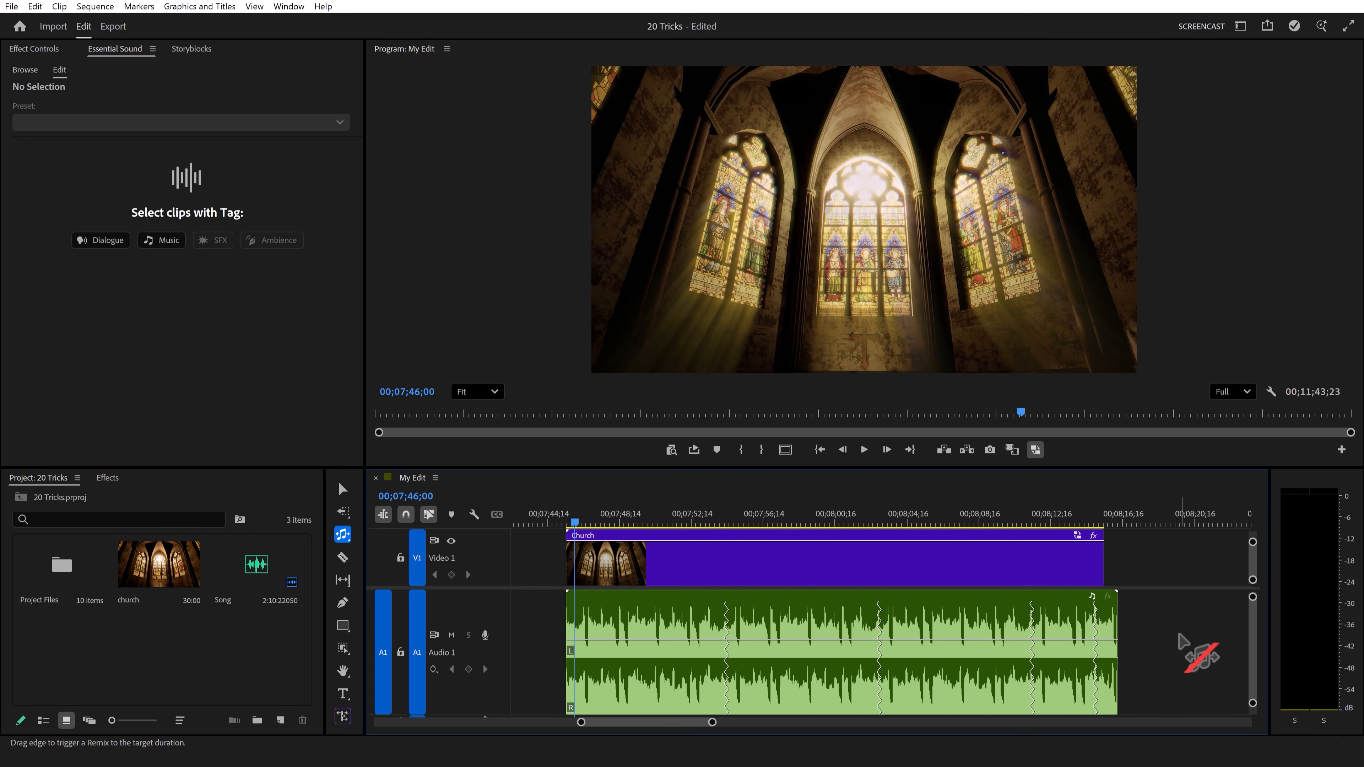
{"action": "key", "text": "v"}
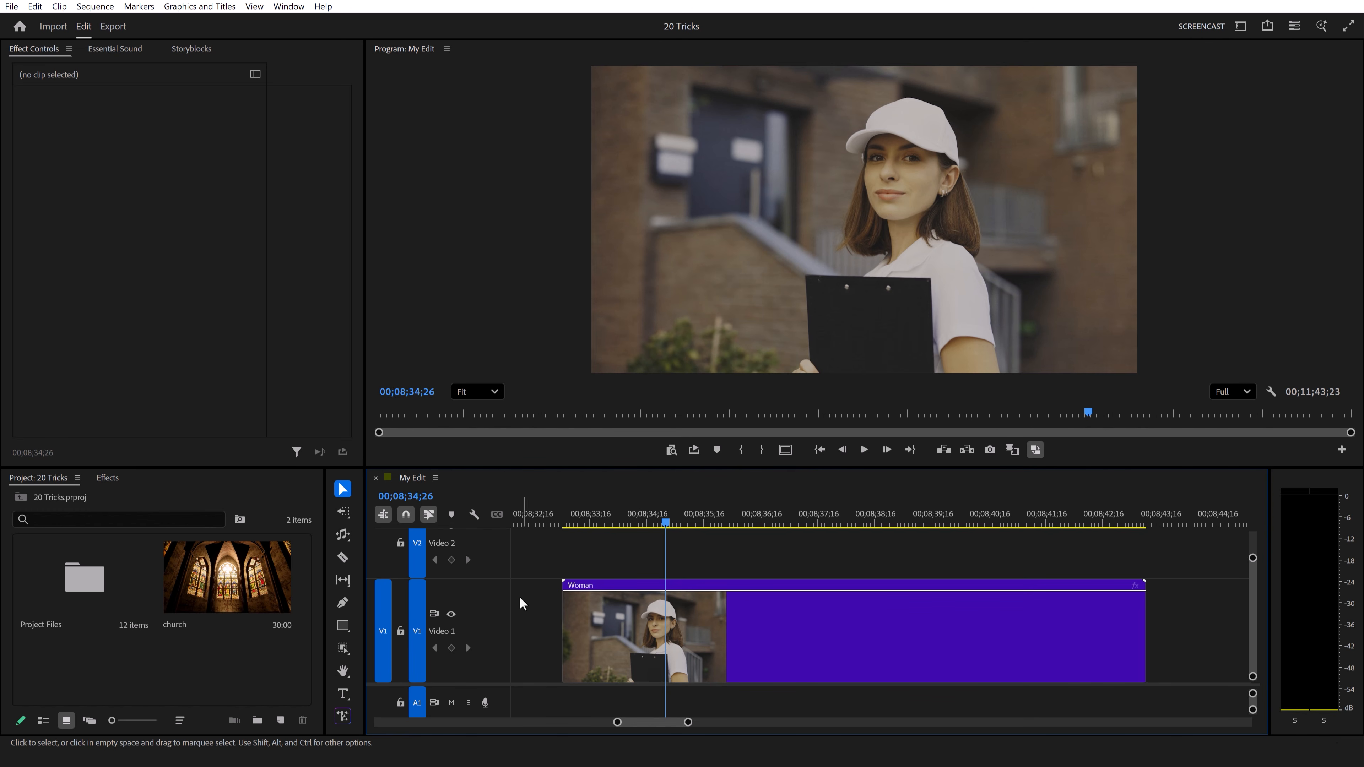
Apply an object mask around the woman to the Opacity effect of the Woman clip on Video 1
{"action": "left_click", "coordinate": [343, 648]}
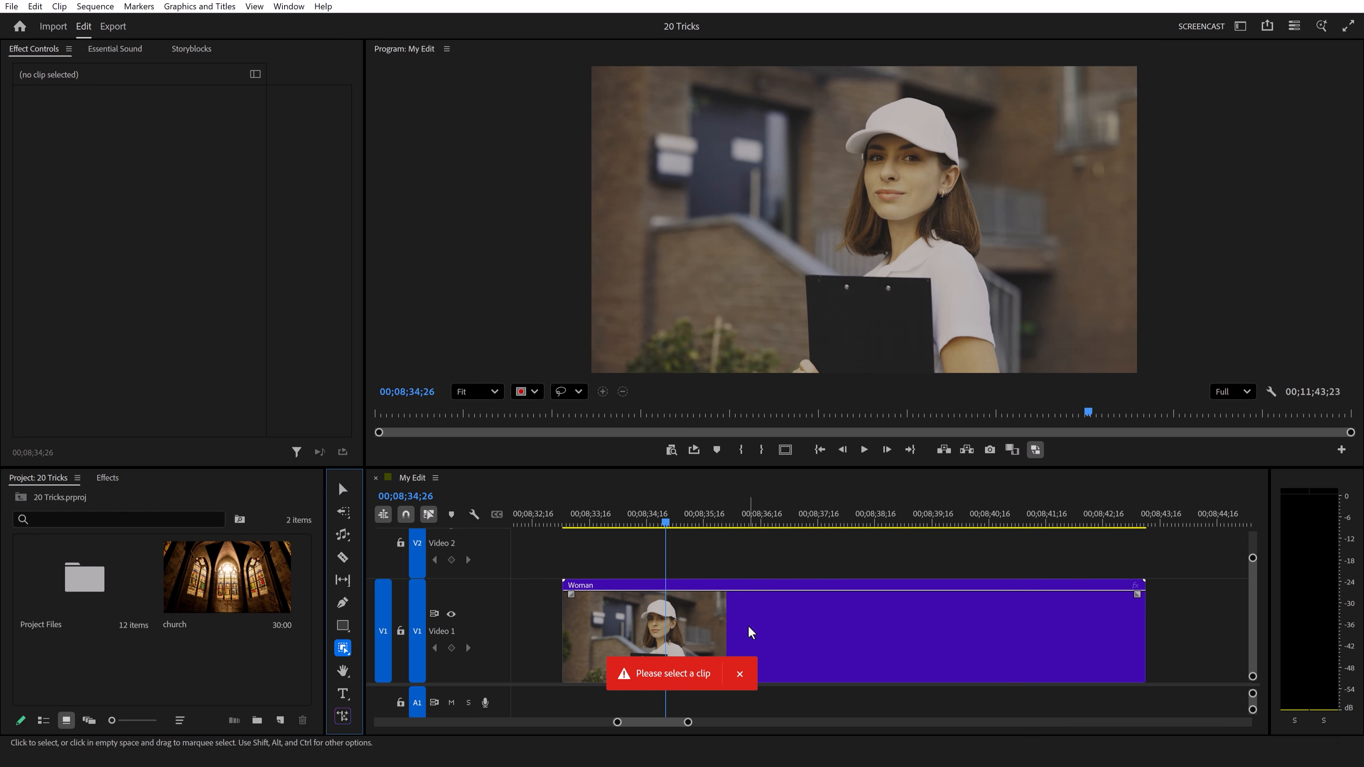
{"action": "left_click", "coordinate": [706, 639]}
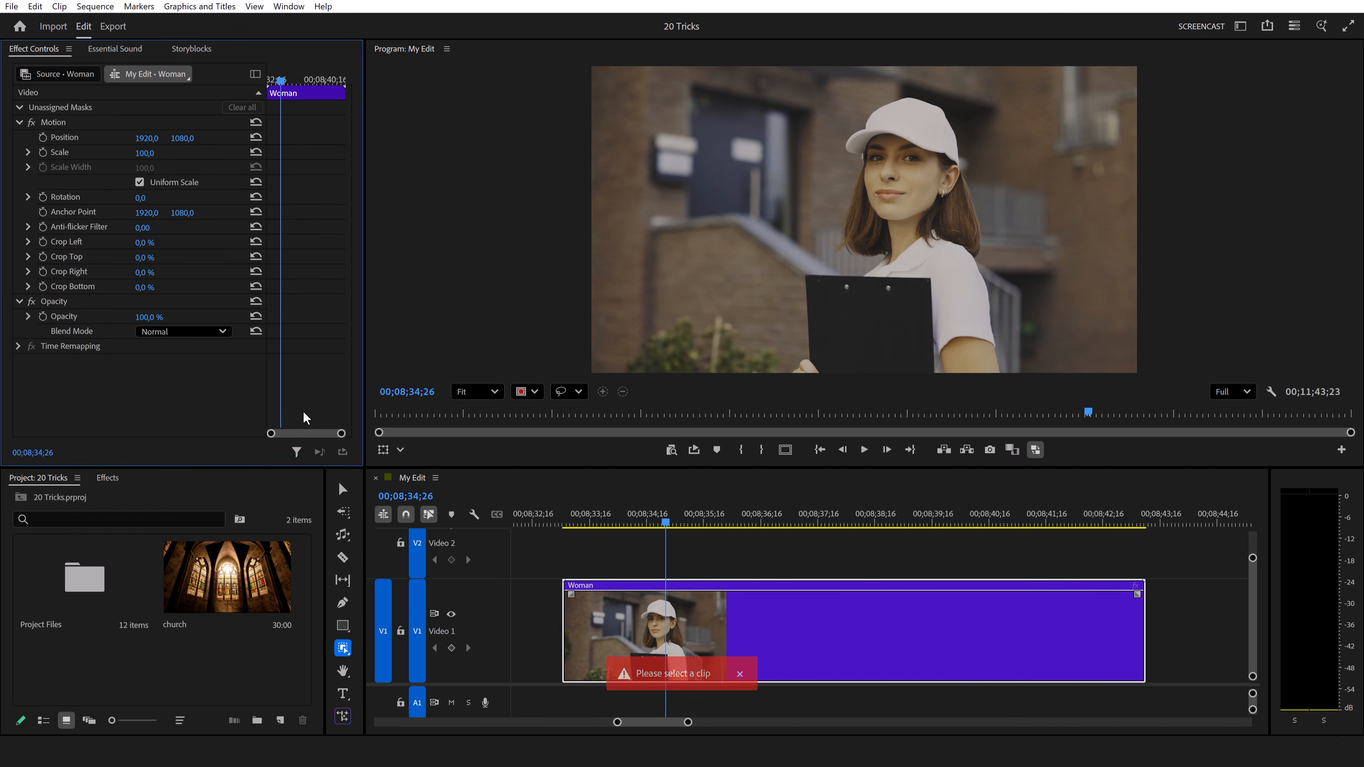
{"action": "left_click", "coordinate": [75, 303]}
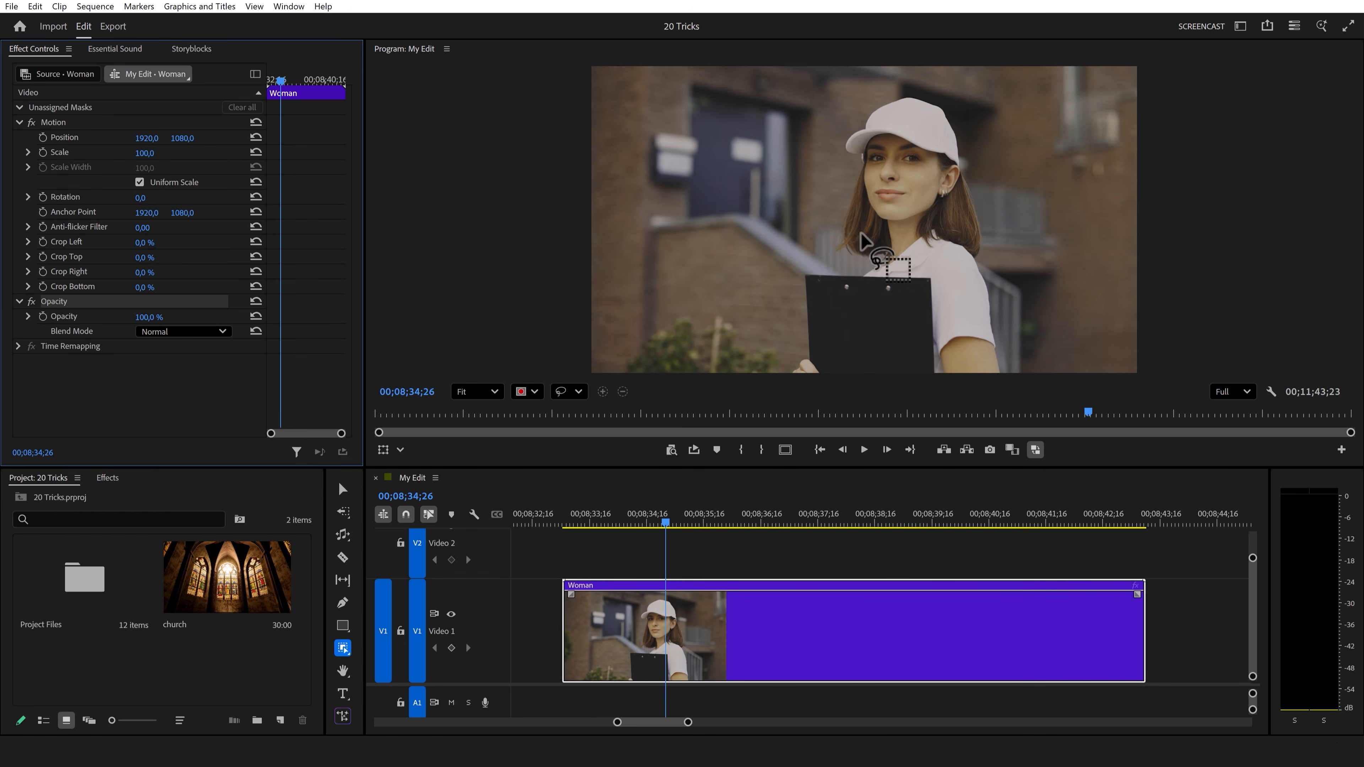
{"action": "left_click", "coordinate": [919, 248]}
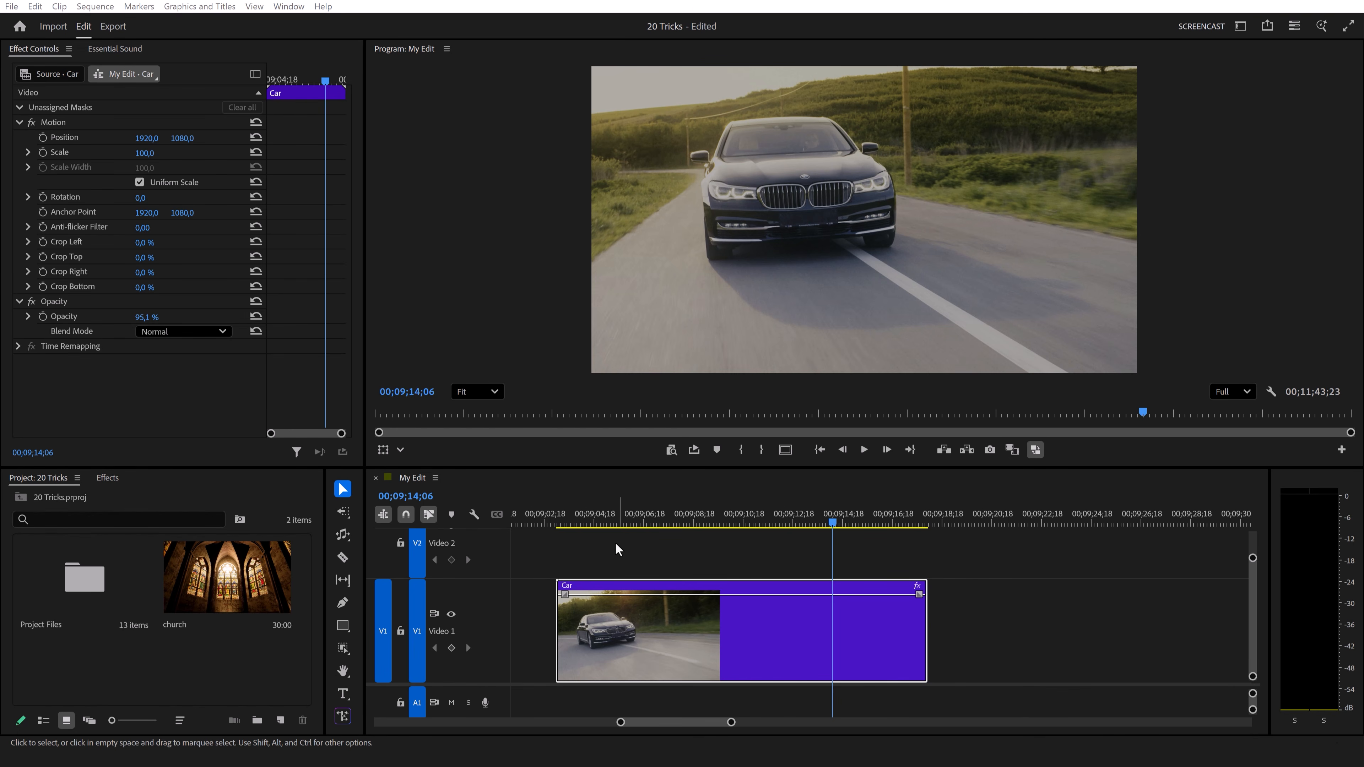
Lengthen the end of the Car clip on Video 1 with Generative Extend and play back the AI-generated part
{"action": "left_click", "coordinate": [342, 716]}
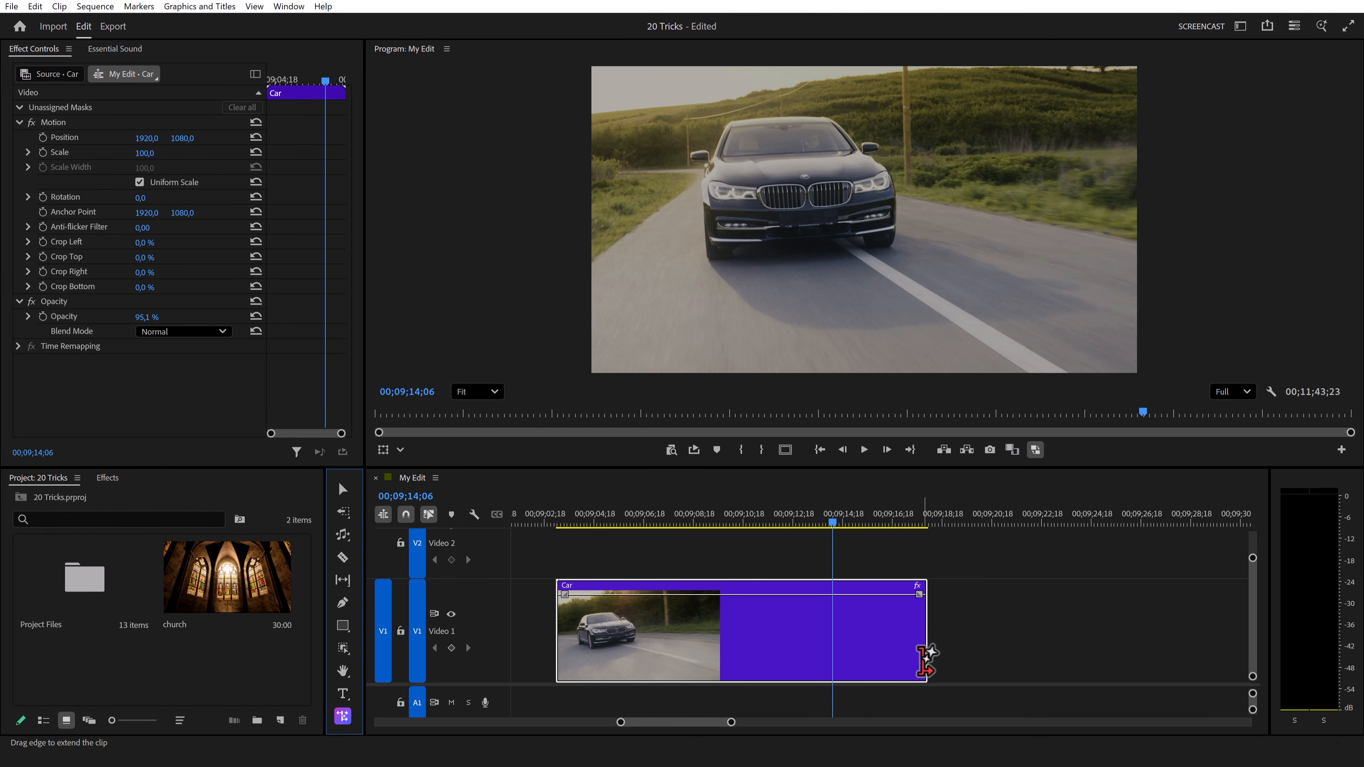
{"action": "left_click_drag", "start_coordinate": [925, 661], "coordinate": [1095, 629]}
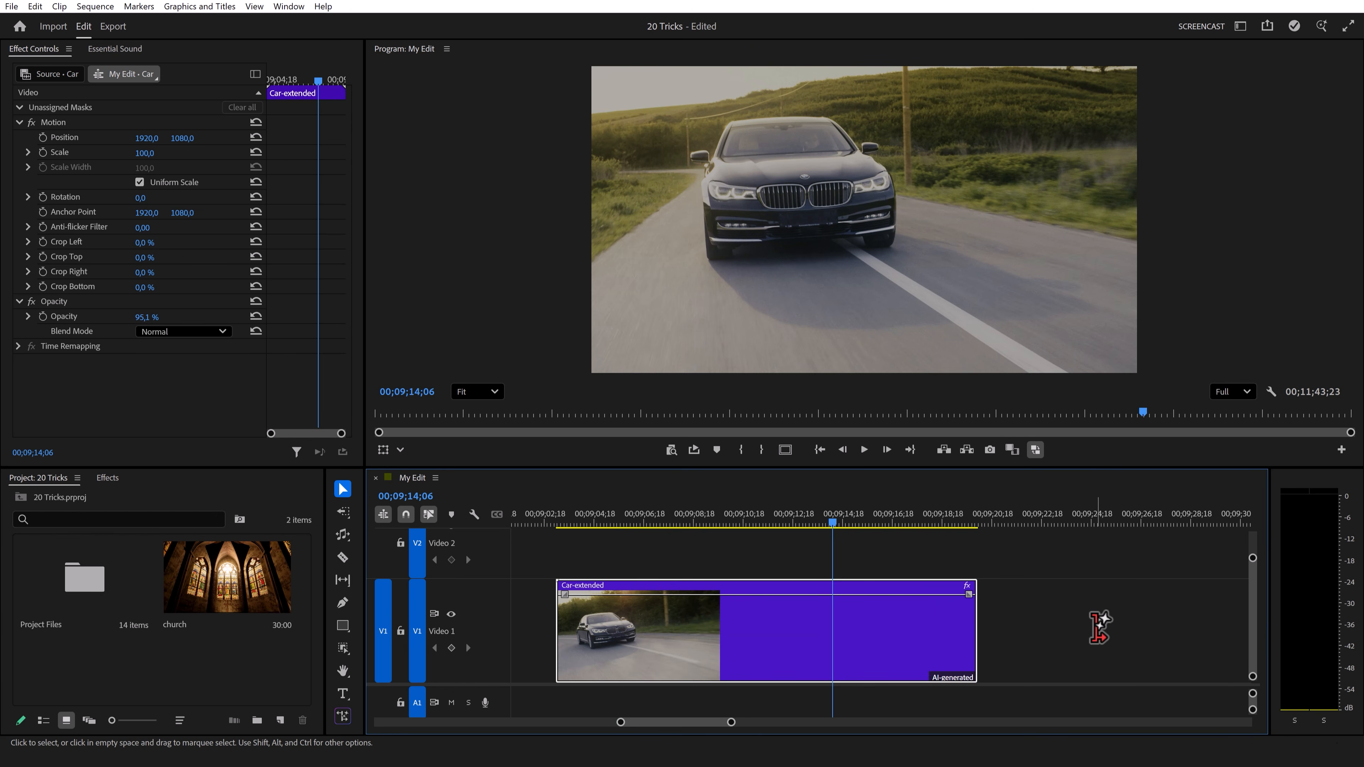
{"action": "left_click_drag", "start_coordinate": [841, 519], "coordinate": [908, 524]}
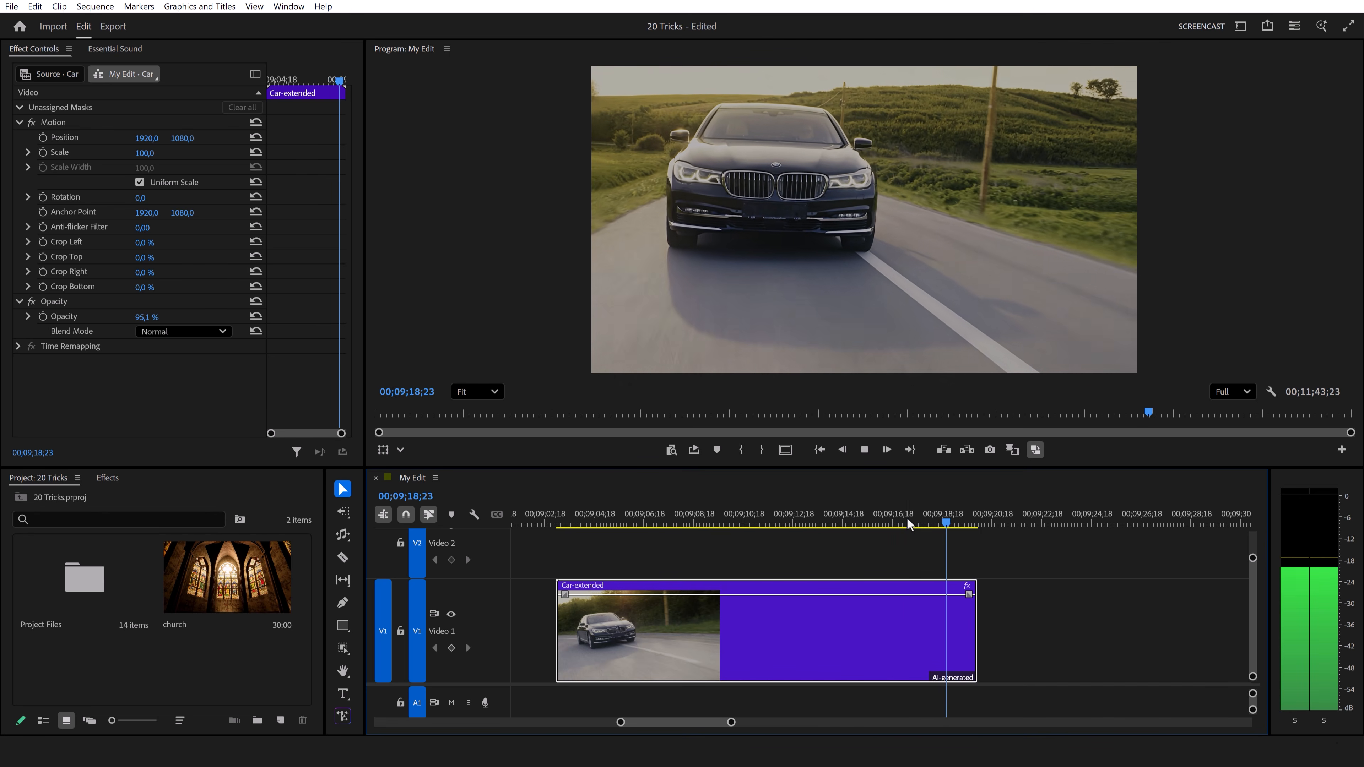
{"action": "key", "text": "space"}
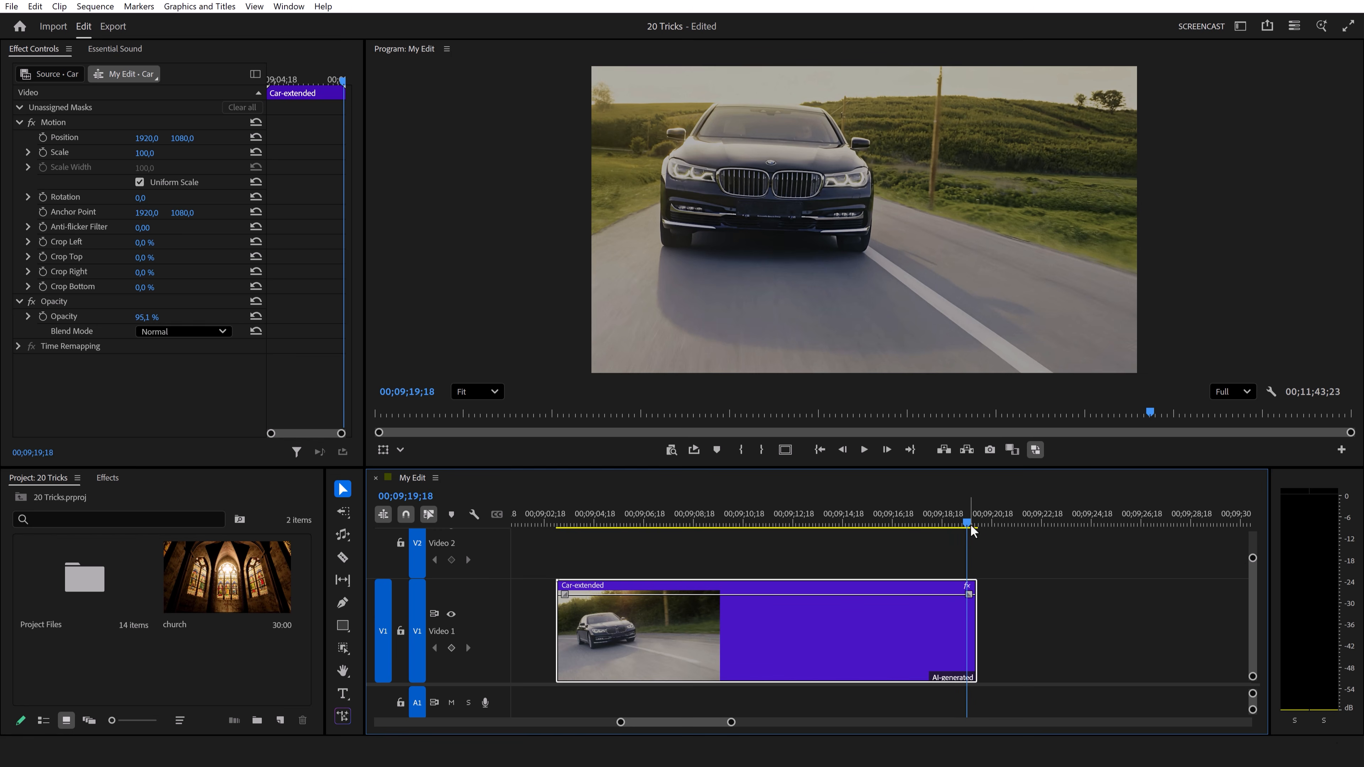
{"action": "left_click", "coordinate": [959, 524]}
{"action": "mouse_move", "coordinate": [959, 525]}
{"action": "left_mouse_down"}
{"action": "mouse_move", "coordinate": [929, 524]}
{"action": "mouse_move", "coordinate": [961, 524]}
{"action": "left_mouse_up"}
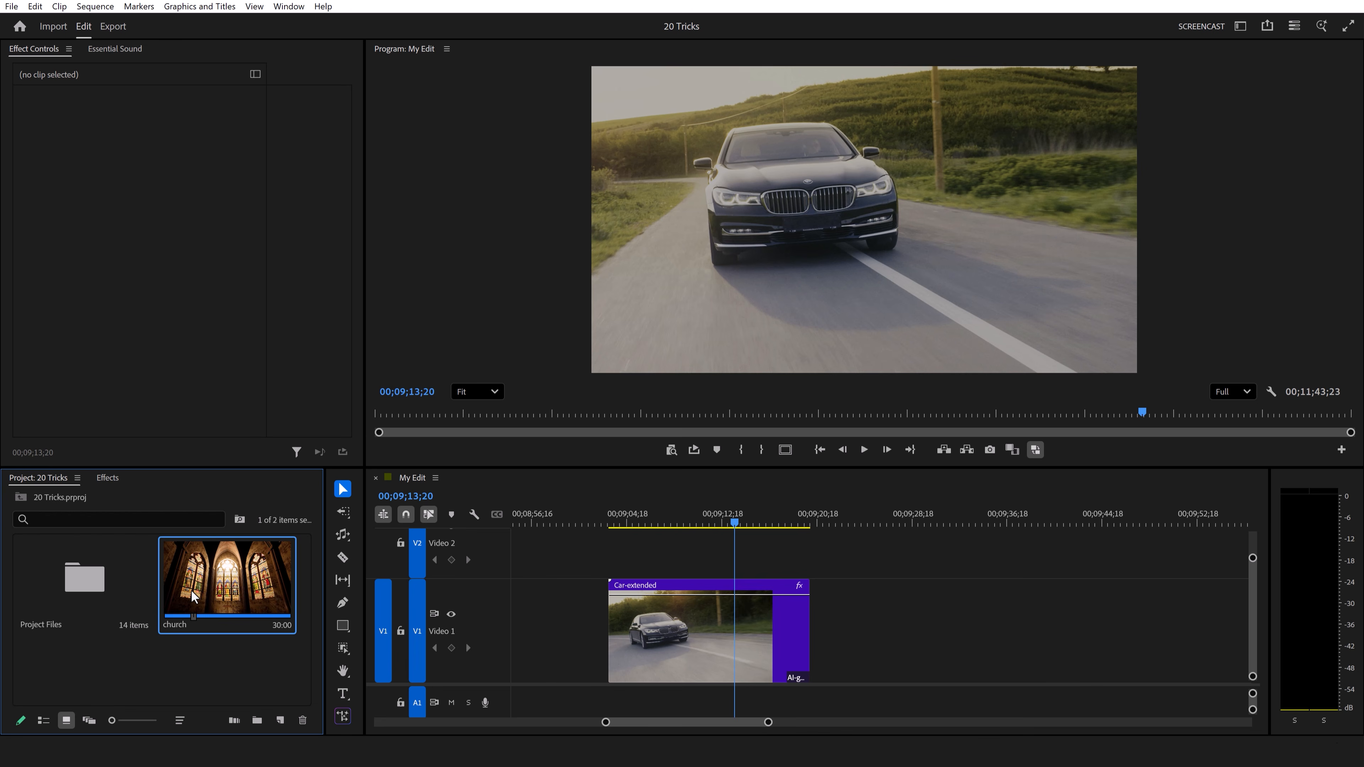
Mark a 10:22 in-to-out range on the church clip in the project and place it after the extended car clip on Video 1
{"action": "key", "text": "i"}
{"action": "key", "text": "o"}
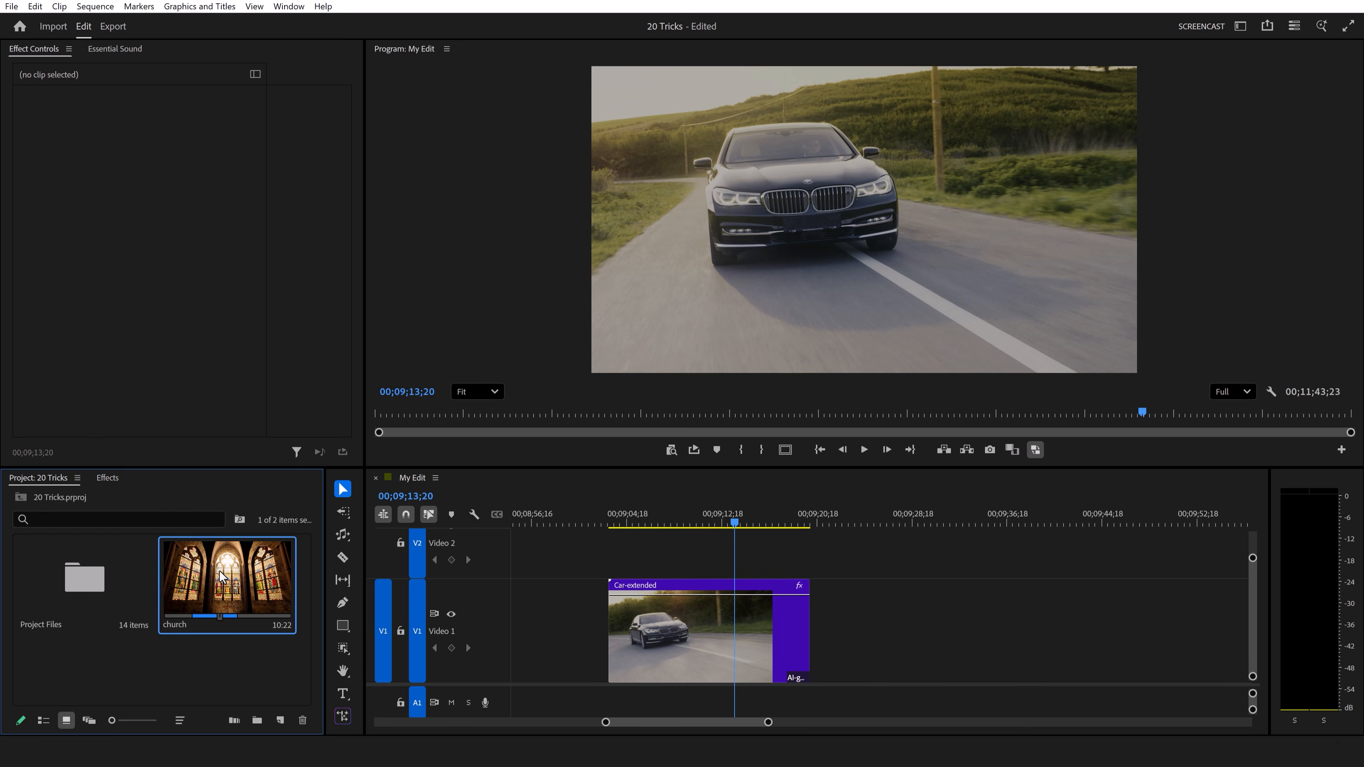
{"action": "left_click_drag", "start_coordinate": [222, 577], "coordinate": [872, 594]}
{"action": "left_click_drag", "start_coordinate": [893, 522], "coordinate": [911, 524]}
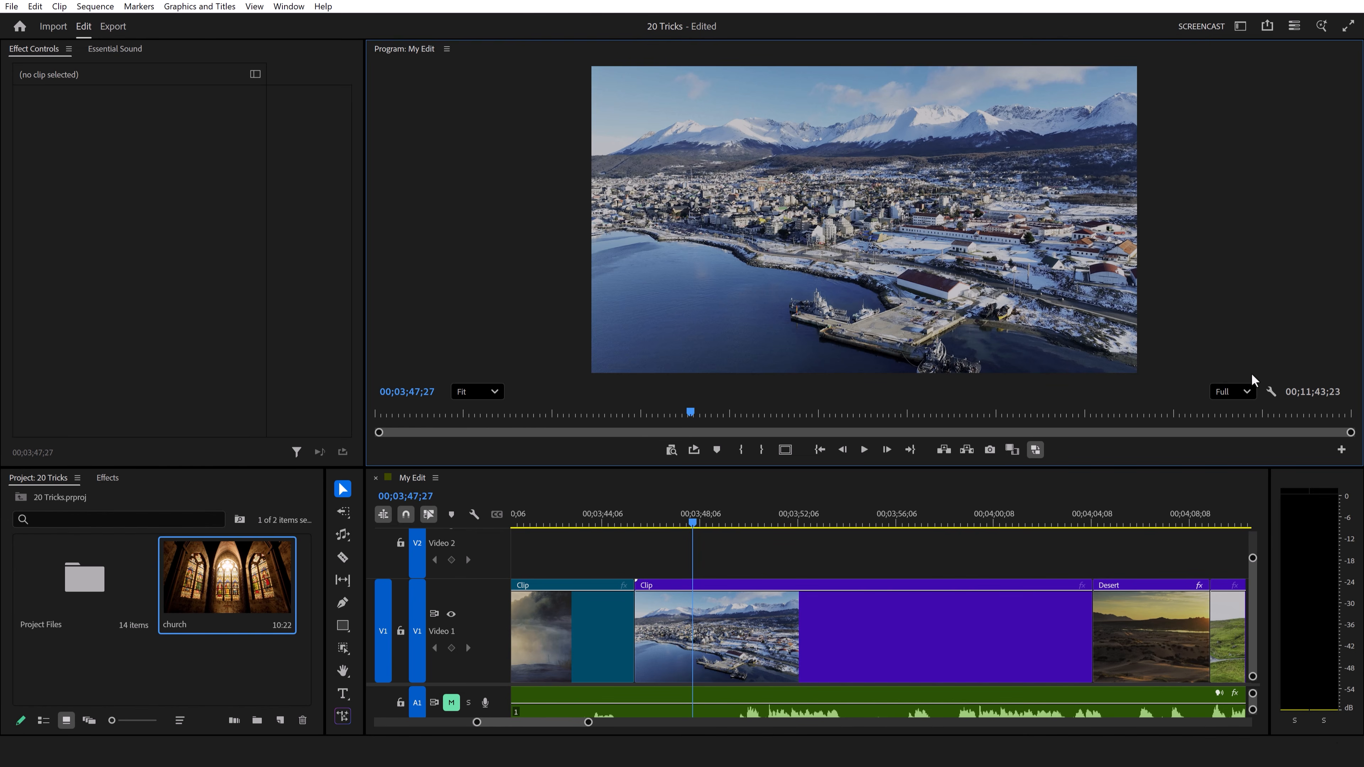
Set the Program monitor's playback resolution to 1/2 and play the sequence from the snowy harbour clip
{"action": "left_click", "coordinate": [1245, 391]}
{"action": "left_click", "coordinate": [1240, 431]}
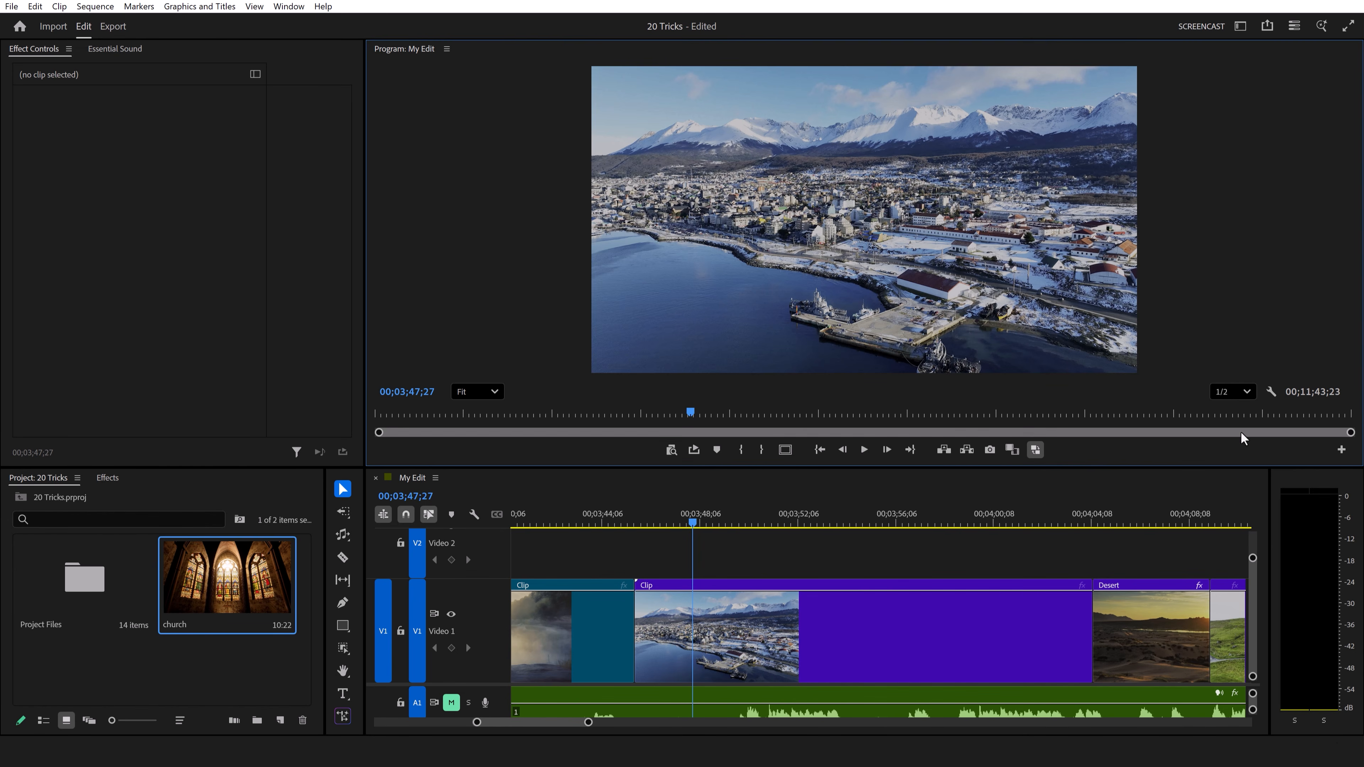
{"action": "key", "text": "space"}
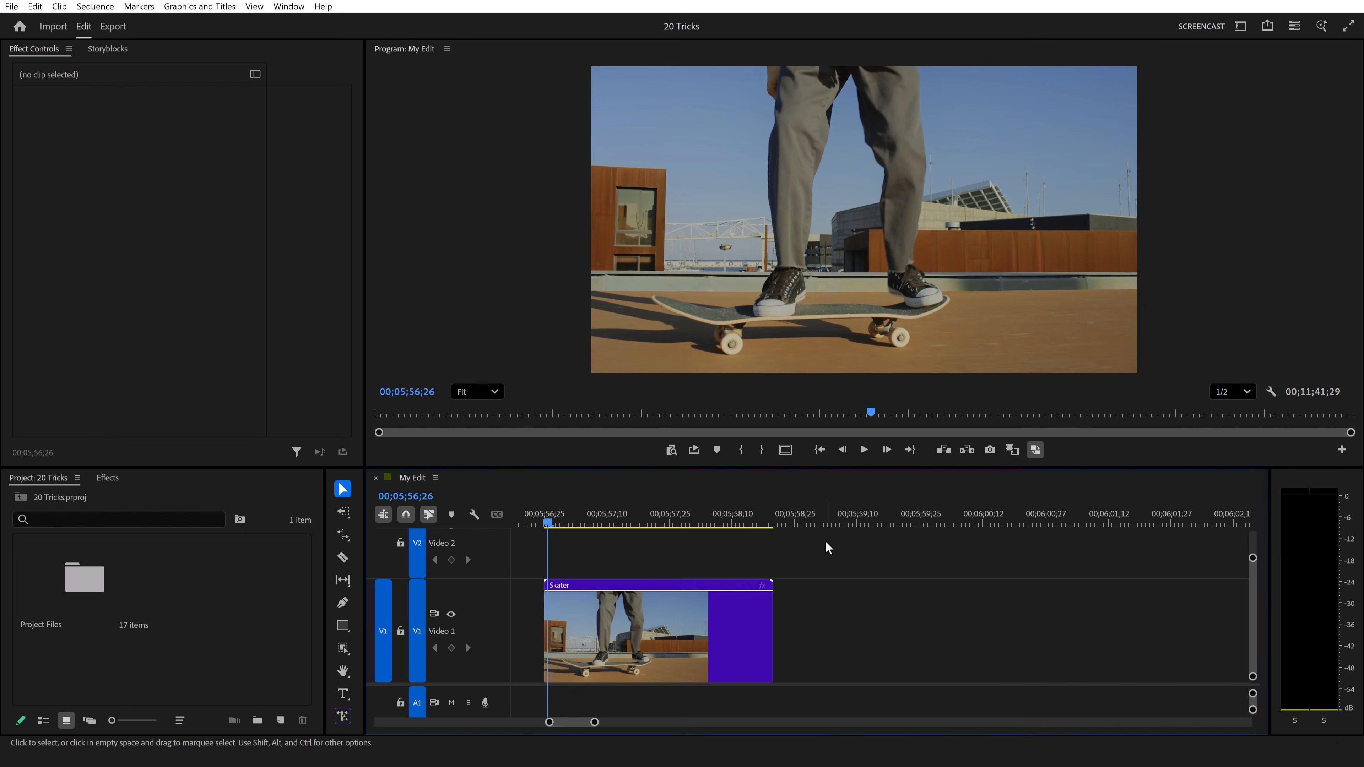
Rate-stretch the Skater clip on Video 1 to 54,46% speed and play it back from its start
{"action": "key", "text": "space"}
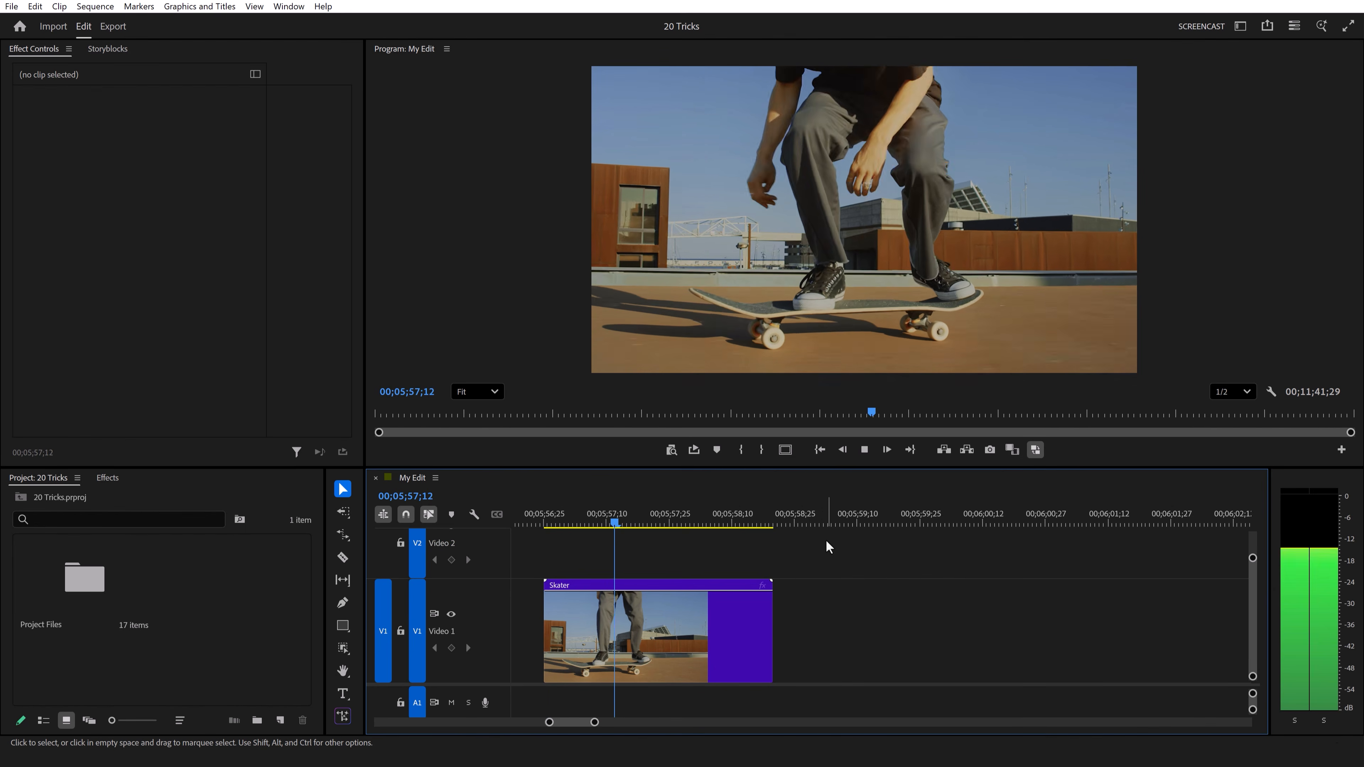
{"action": "key", "text": "space"}
{"action": "key", "text": "r"}
{"action": "left_click_drag", "start_coordinate": [772, 618], "coordinate": [965, 610]}
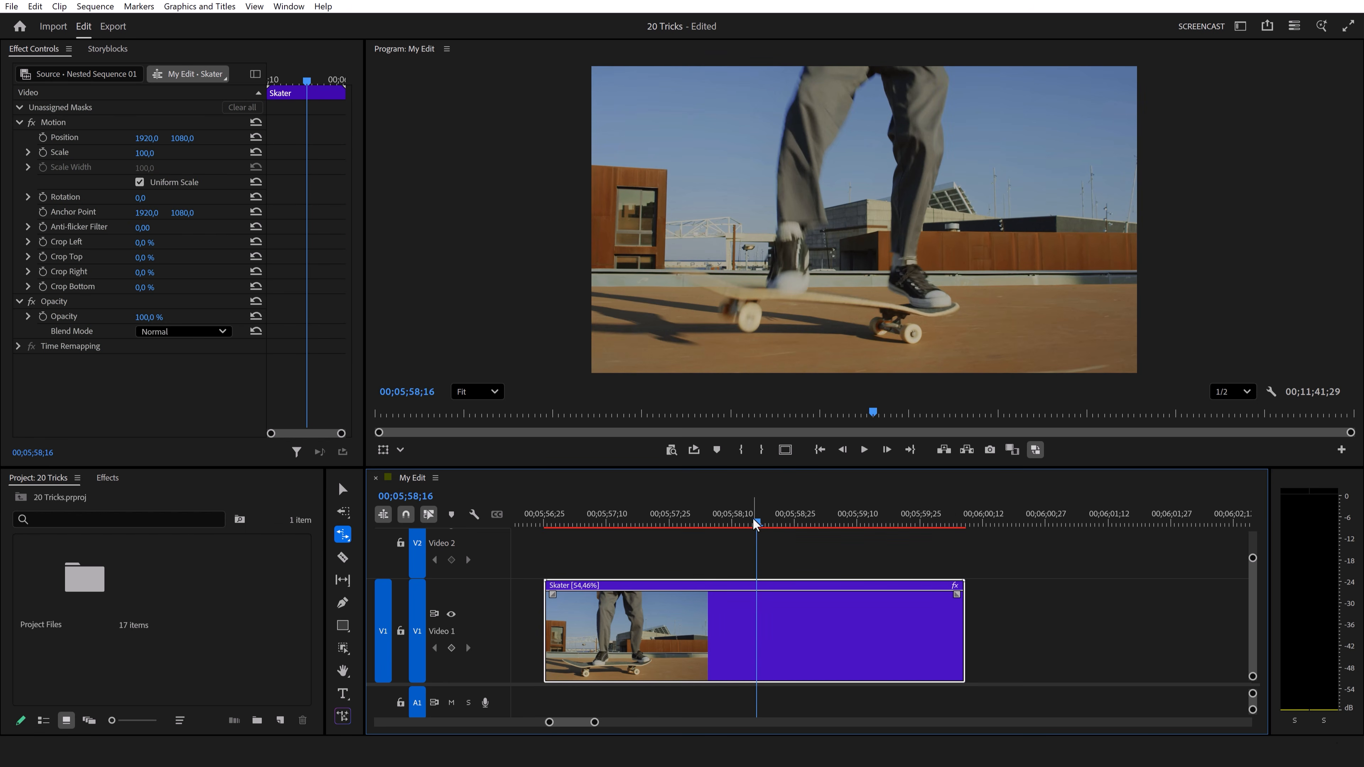
{"action": "key", "text": "Up"}
{"action": "key", "text": "space"}
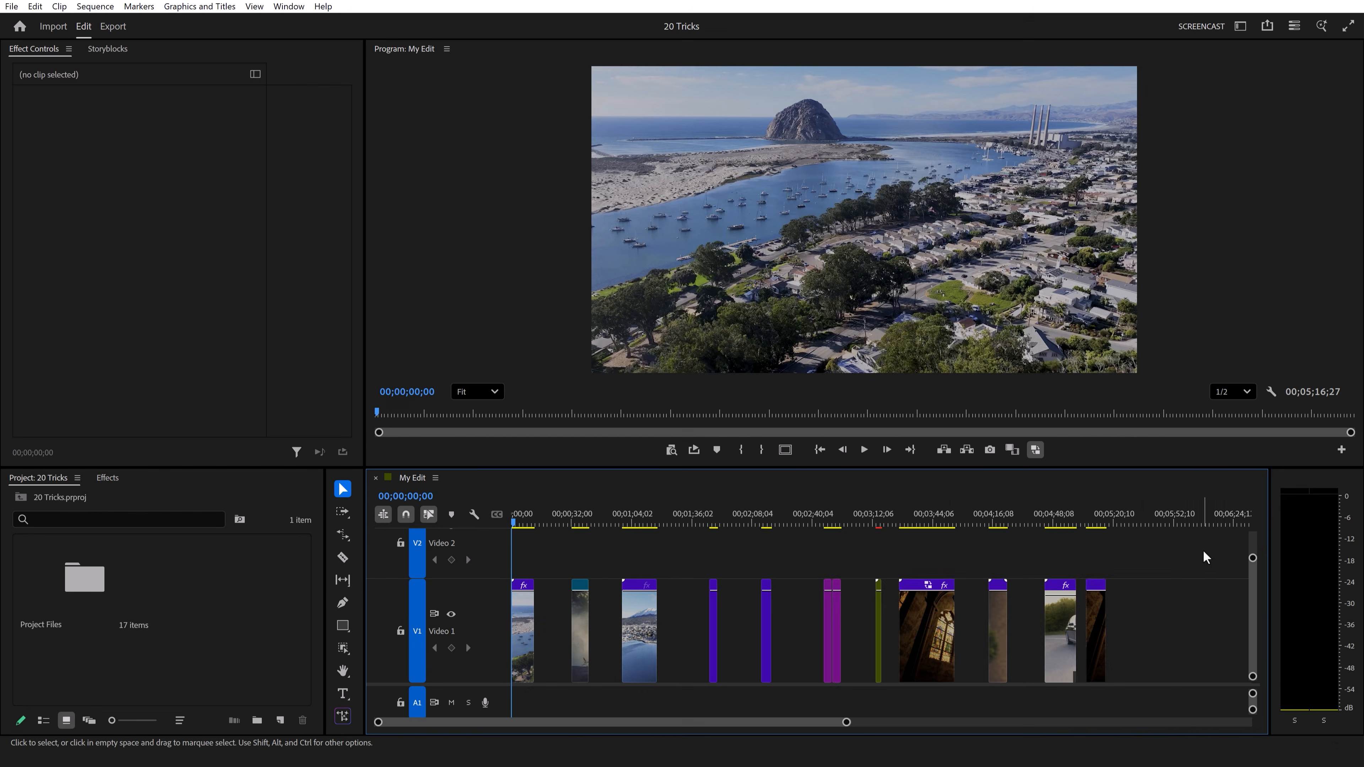
Select all clips in the My Edit sequence and close the gaps between them
{"action": "left_click_drag", "start_coordinate": [1204, 551], "coordinate": [495, 655]}
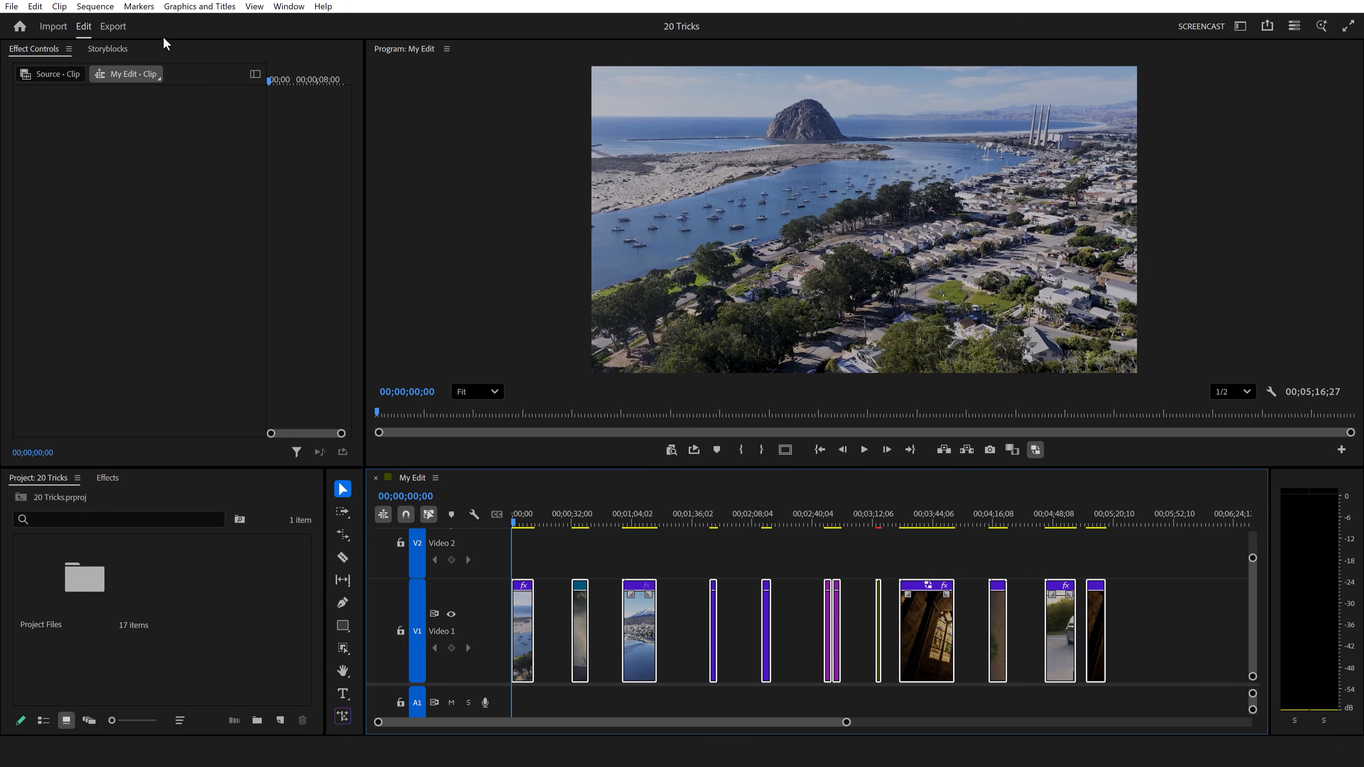
{"action": "left_click", "coordinate": [95, 6]}
{"action": "left_click", "coordinate": [135, 364]}
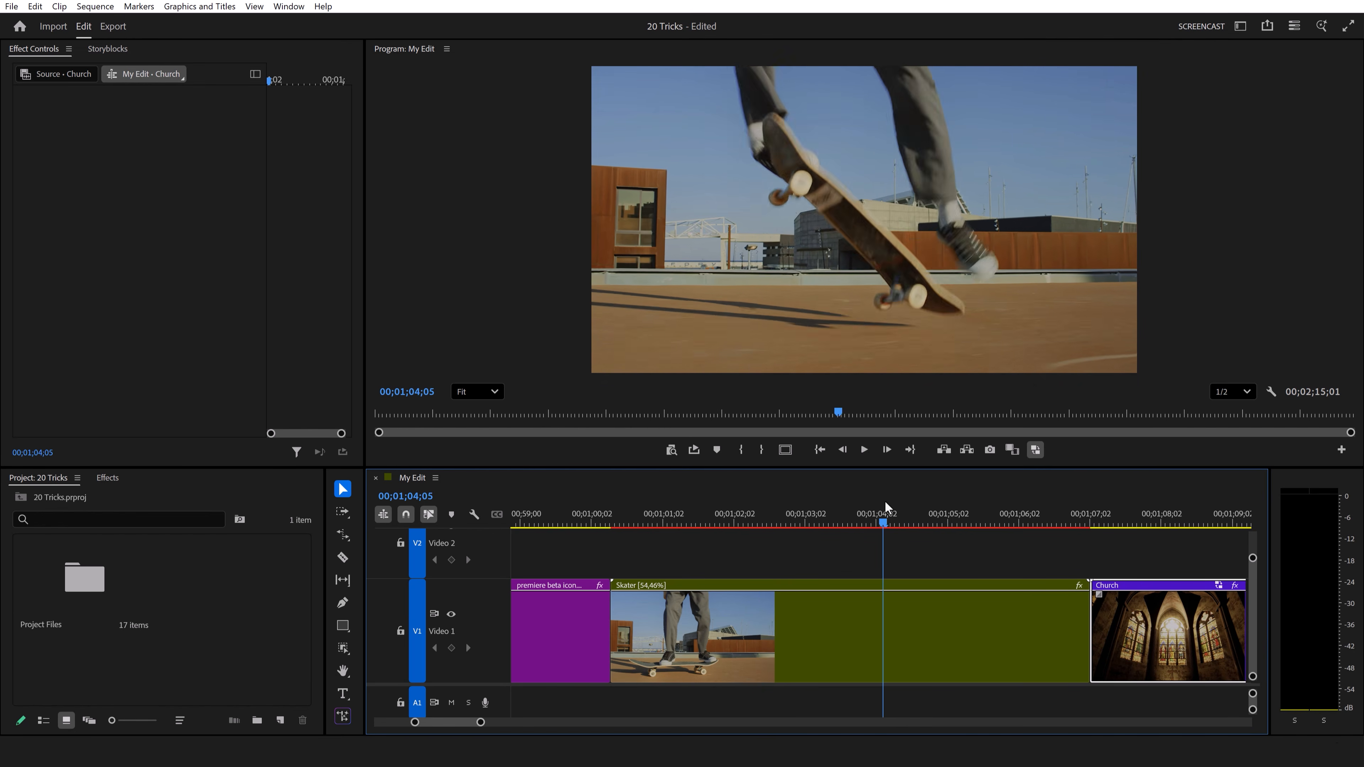
Add a frame hold to the Skater clip at 00;01;04;15, on the mid-air skateboard frame, and scrub across it
{"action": "left_click_drag", "start_coordinate": [885, 502], "coordinate": [907, 500]}
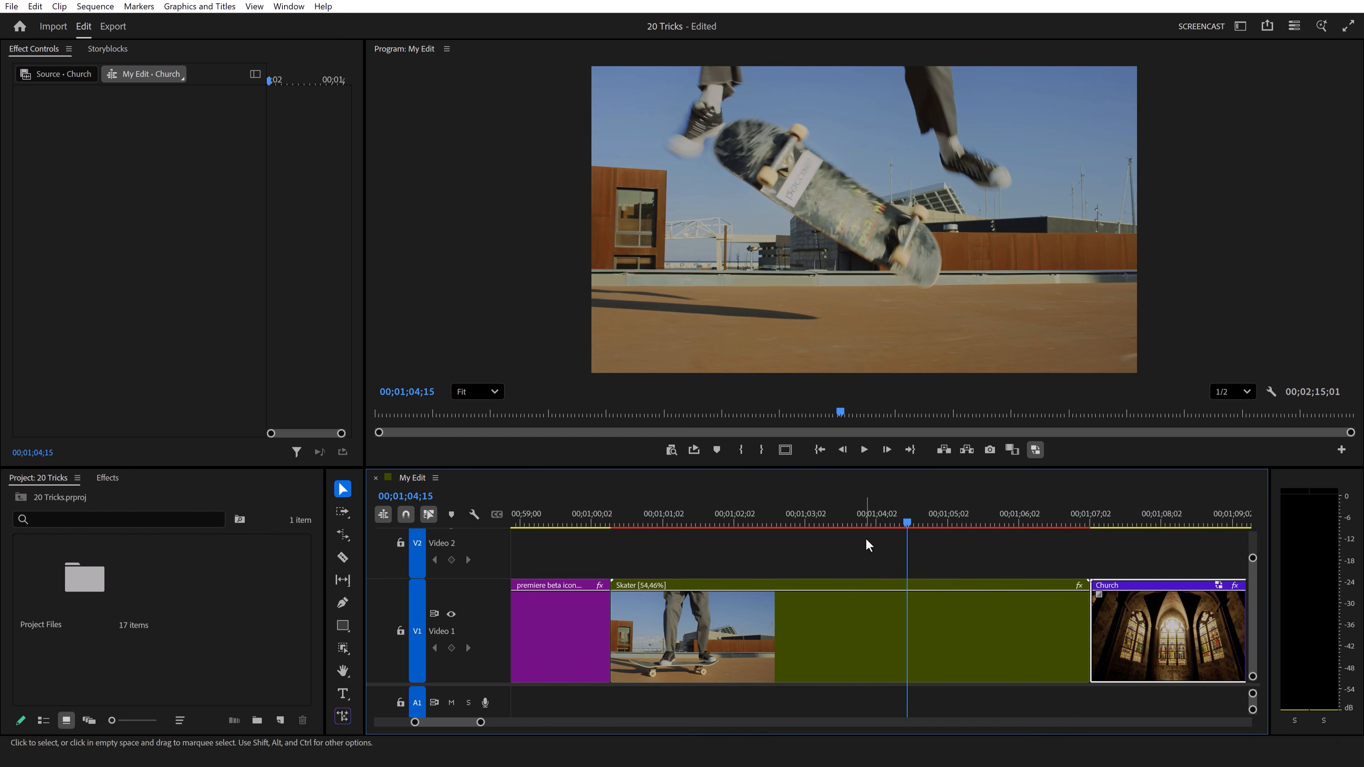
{"action": "right_click", "coordinate": [941, 630]}
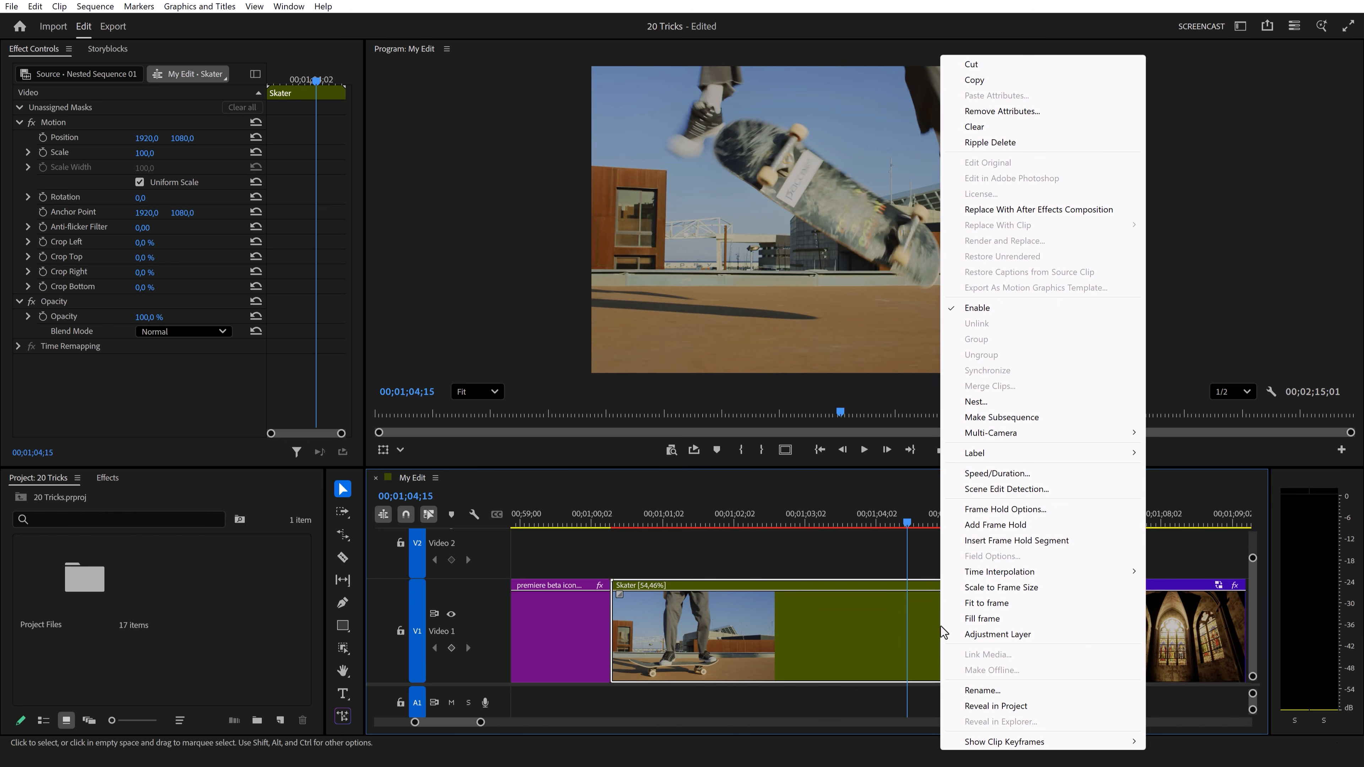
{"action": "left_click", "coordinate": [966, 541]}
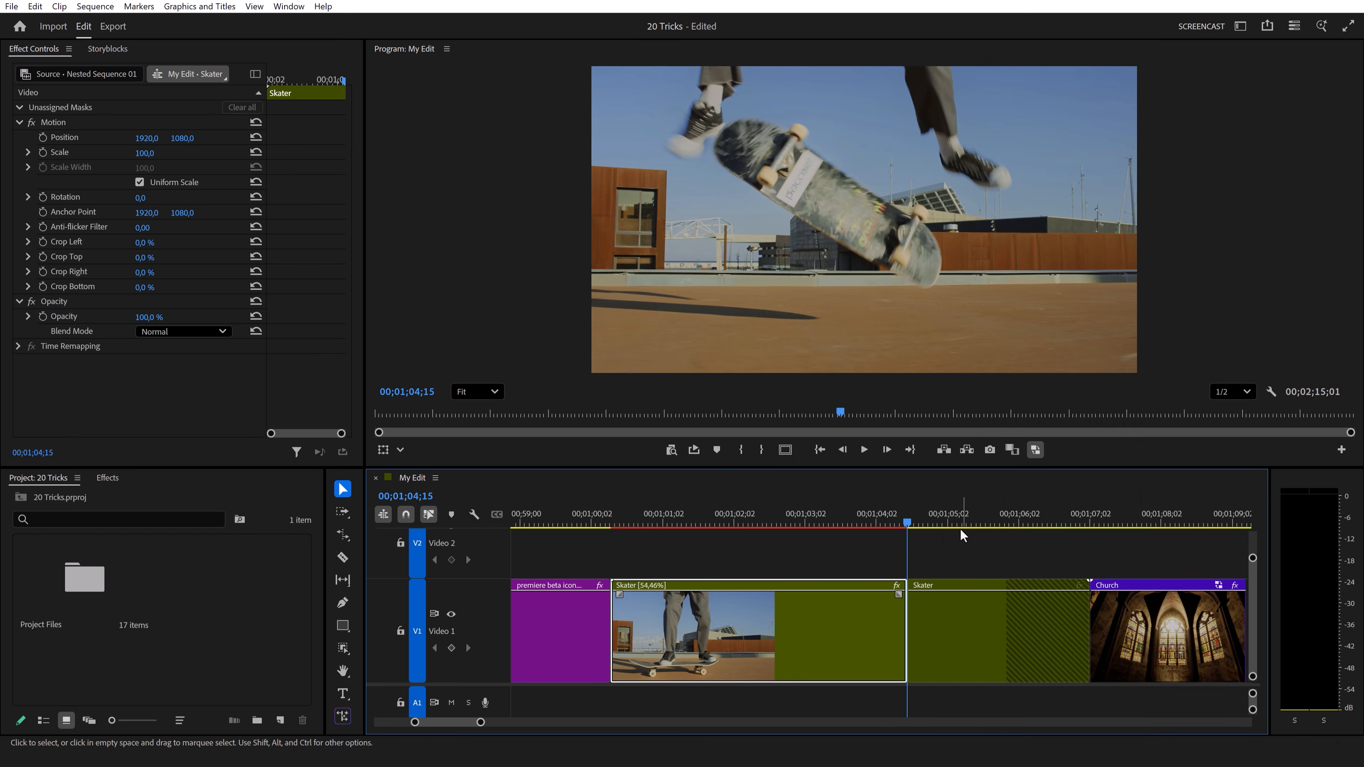
{"action": "left_click_drag", "start_coordinate": [928, 517], "coordinate": [1057, 523]}
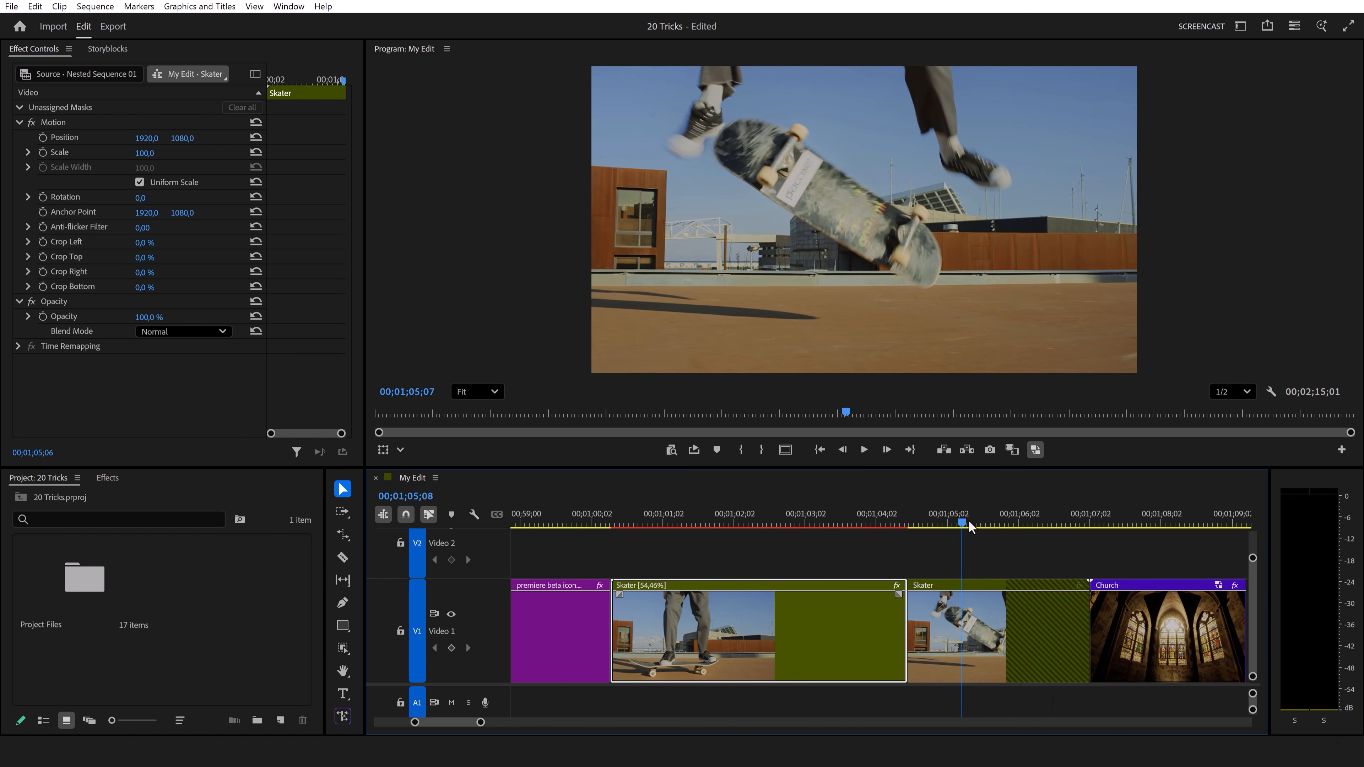
{"action": "left_click_drag", "start_coordinate": [953, 525], "coordinate": [776, 514]}
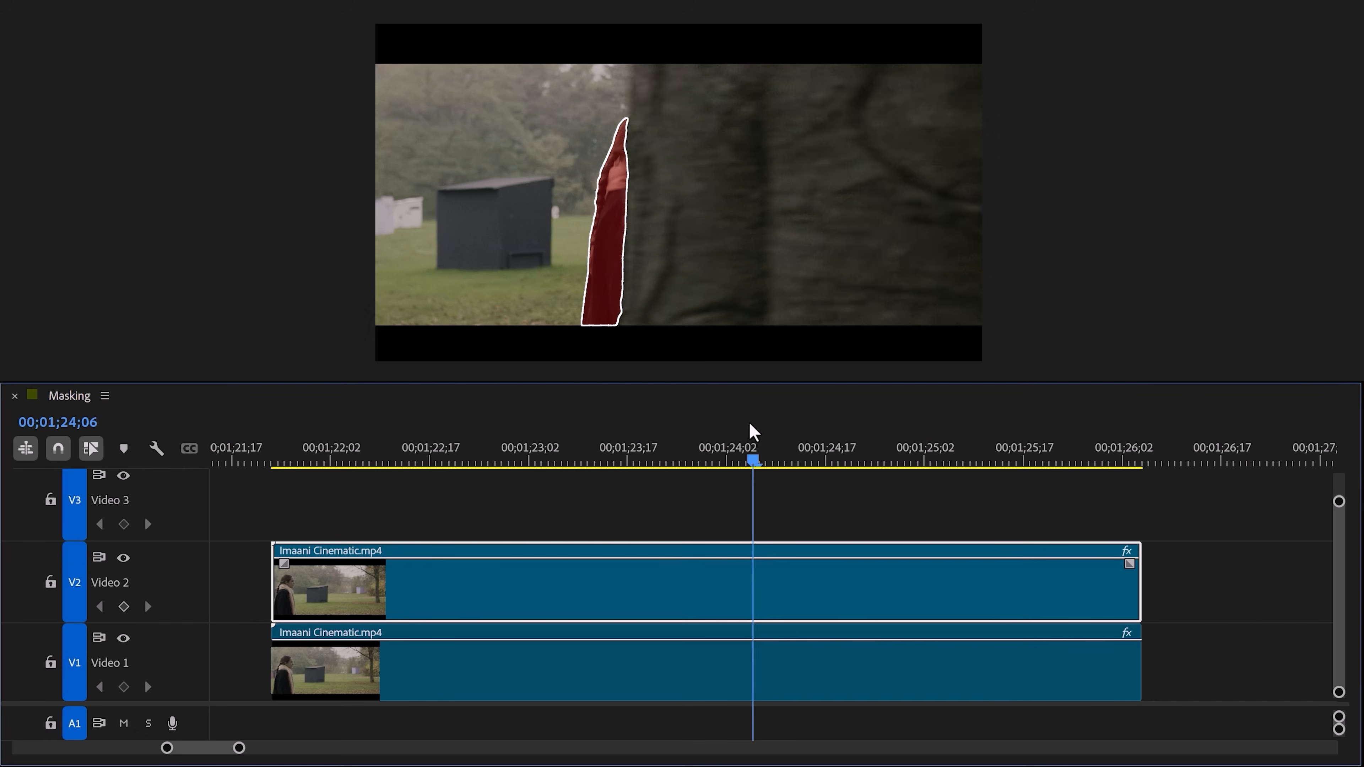
Scrub the Masking sequence to examine how the mask on the Video 2 clip follows its subject
{"action": "left_click_drag", "start_coordinate": [750, 425], "coordinate": [724, 427]}
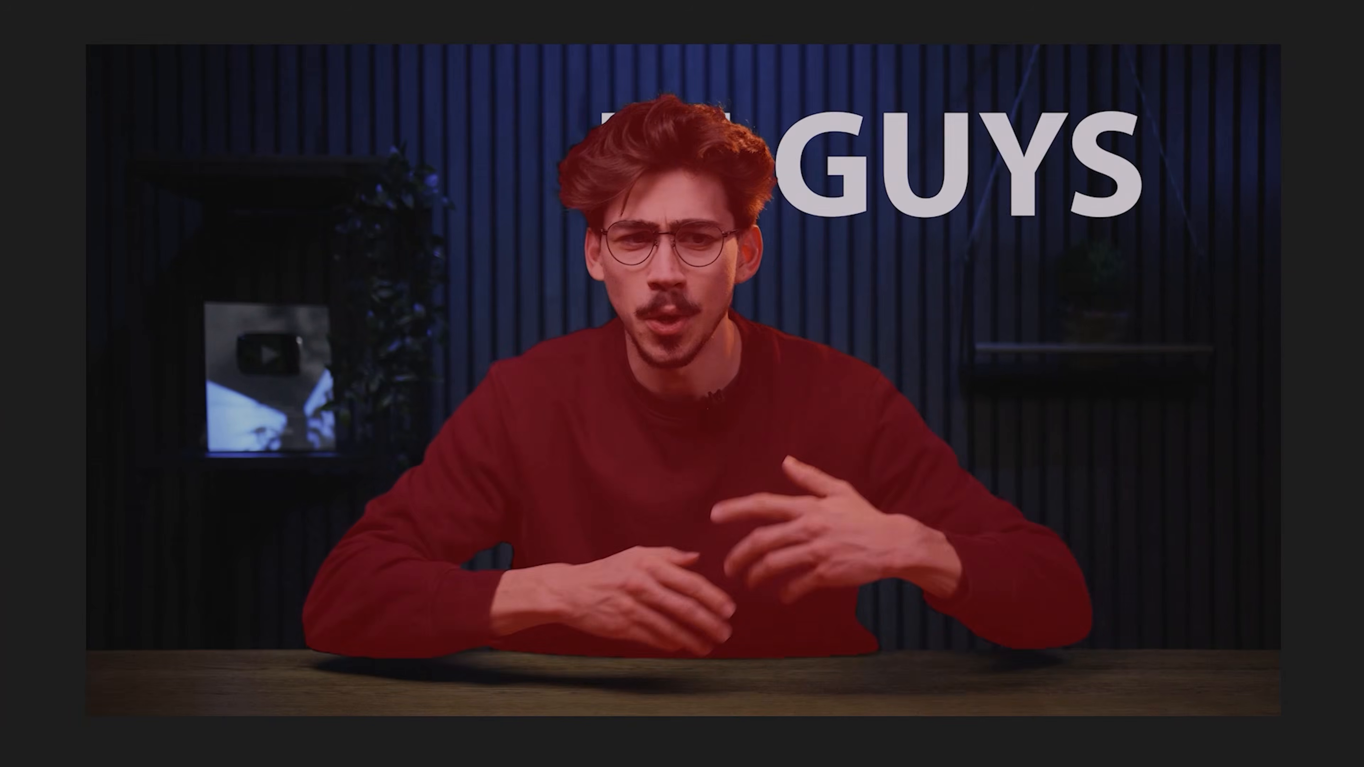